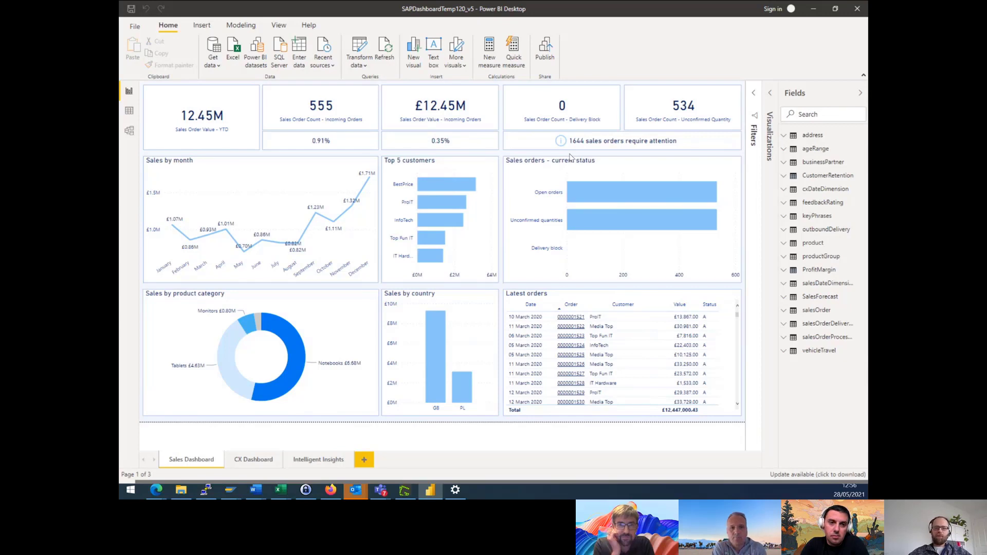
Review the CX Dashboard and Intelligent Insights report pages, including the current delivery location map
{"action": "left_click", "coordinate": [237, 460]}
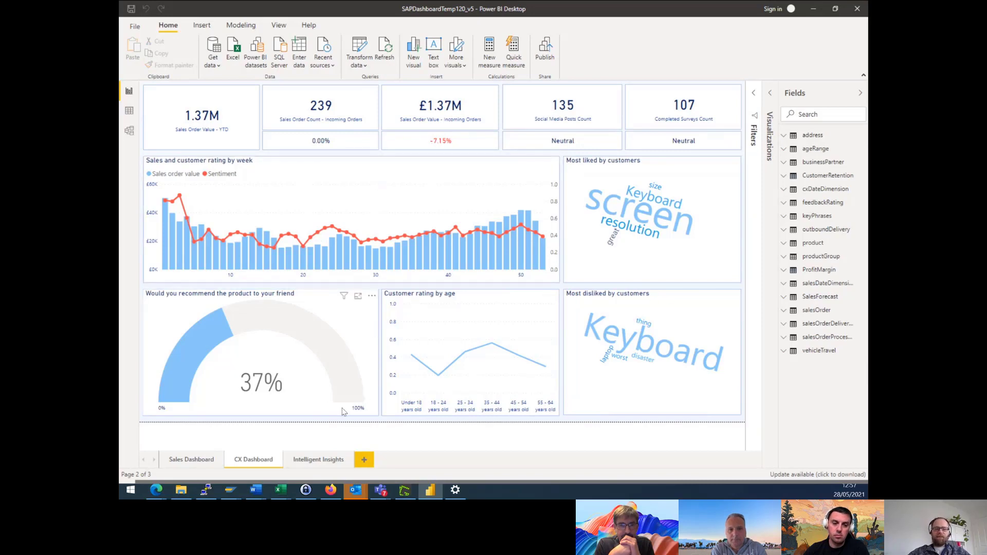
{"action": "left_click", "coordinate": [332, 459]}
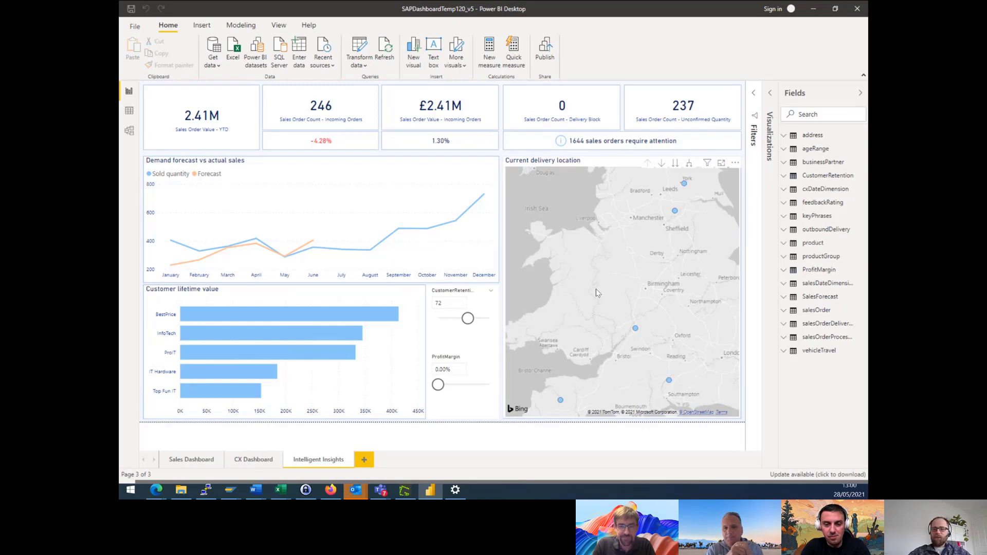
{"action": "mouse_move", "coordinate": [636, 333]}
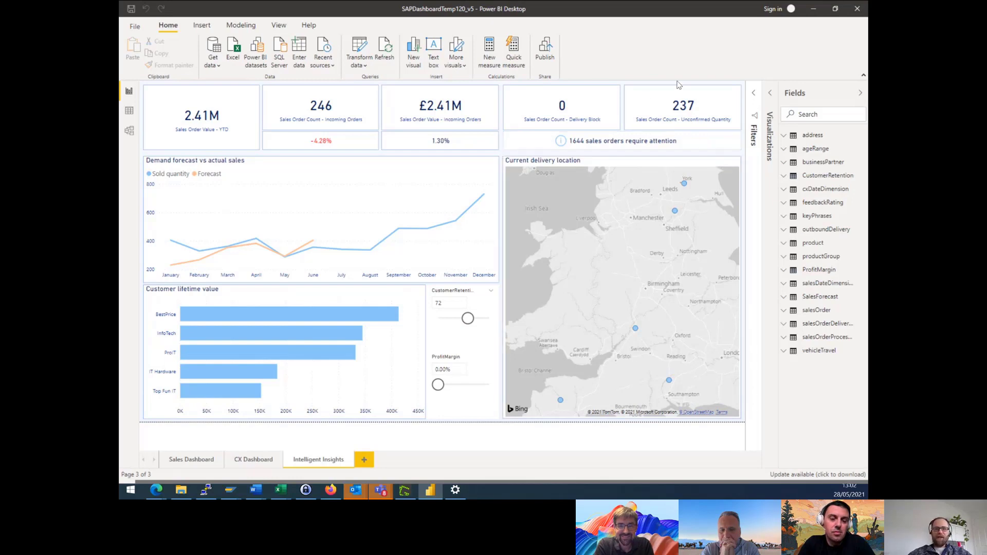
Minimize the report, switch to the SAP on Azure Podcast meeting in Microsoft Teams and stop sharing the screen
{"action": "left_click", "coordinate": [812, 9]}
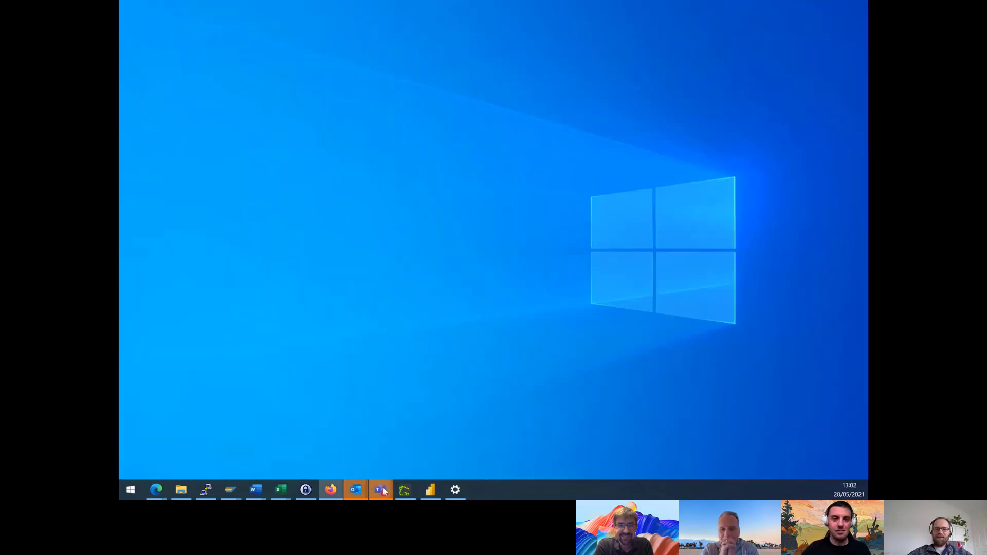
{"action": "mouse_move", "coordinate": [380, 489]}
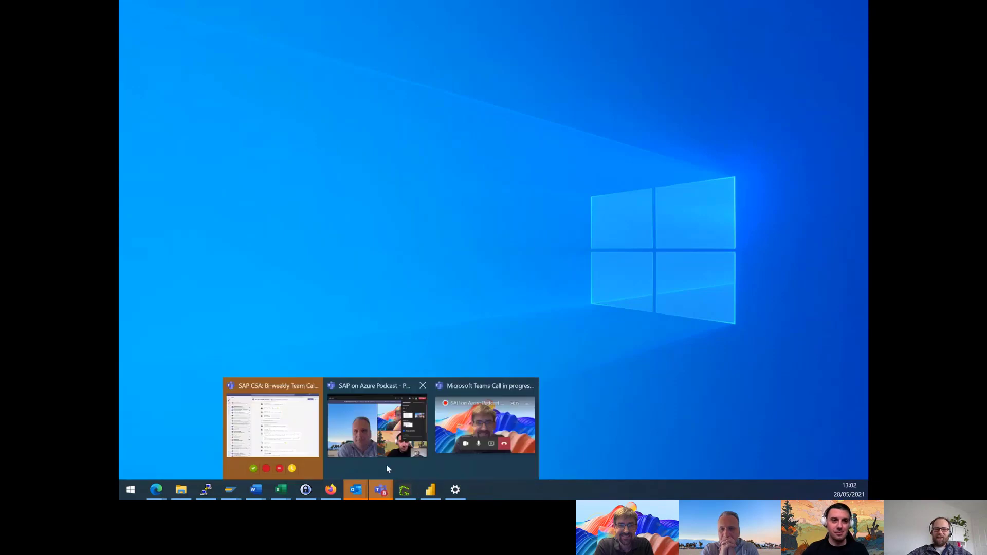
{"action": "left_click", "coordinate": [374, 438]}
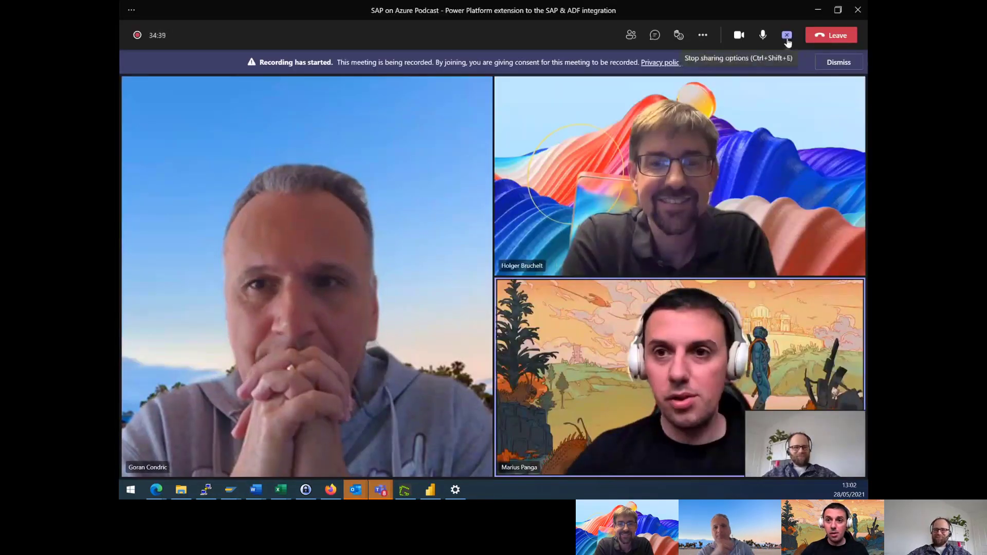
{"action": "left_click", "coordinate": [787, 35]}
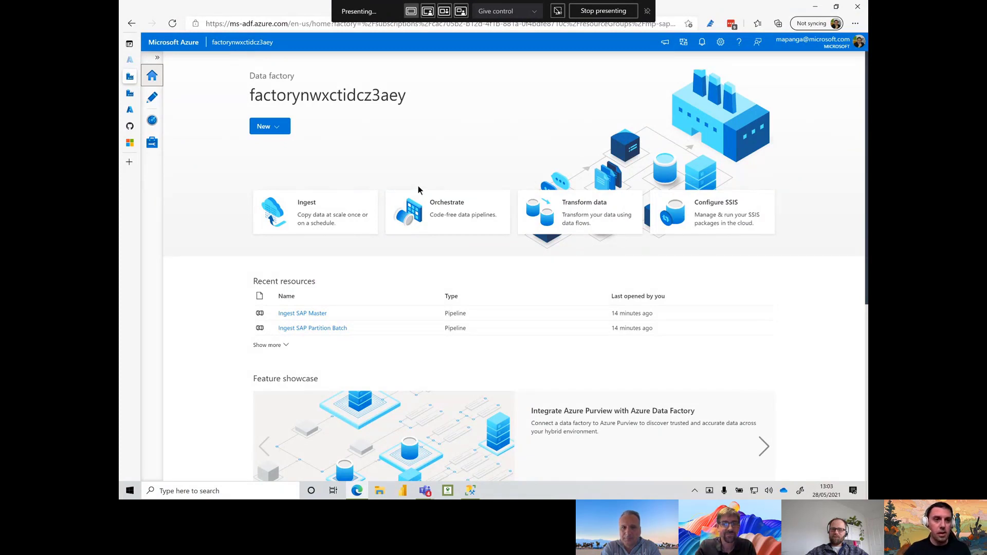
Proceed in the Copy Data tool with the SAP_S4 source connection and examine the list of available SAP tables
{"action": "left_click", "coordinate": [154, 94]}
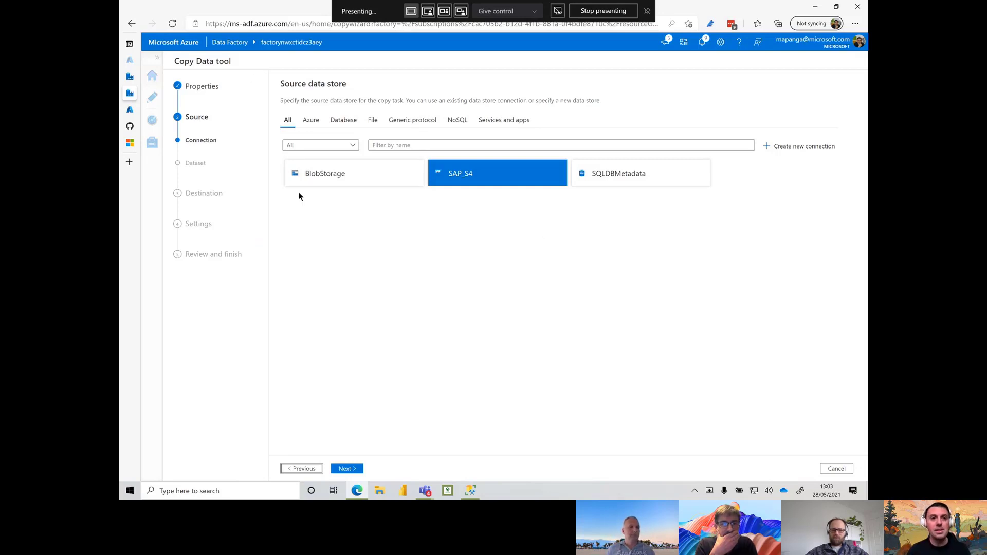
{"action": "left_click", "coordinate": [356, 470]}
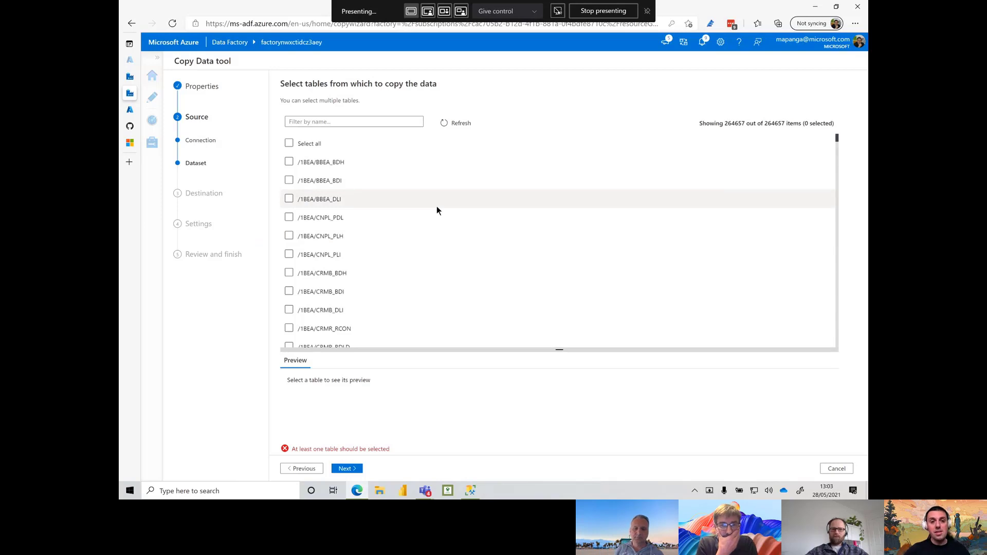
{"action": "scroll", "coordinate": [424, 208], "scroll_direction": "down", "scroll_amount": 1}
{"action": "scroll", "coordinate": [427, 206], "scroll_direction": "up", "scroll_amount": 1}
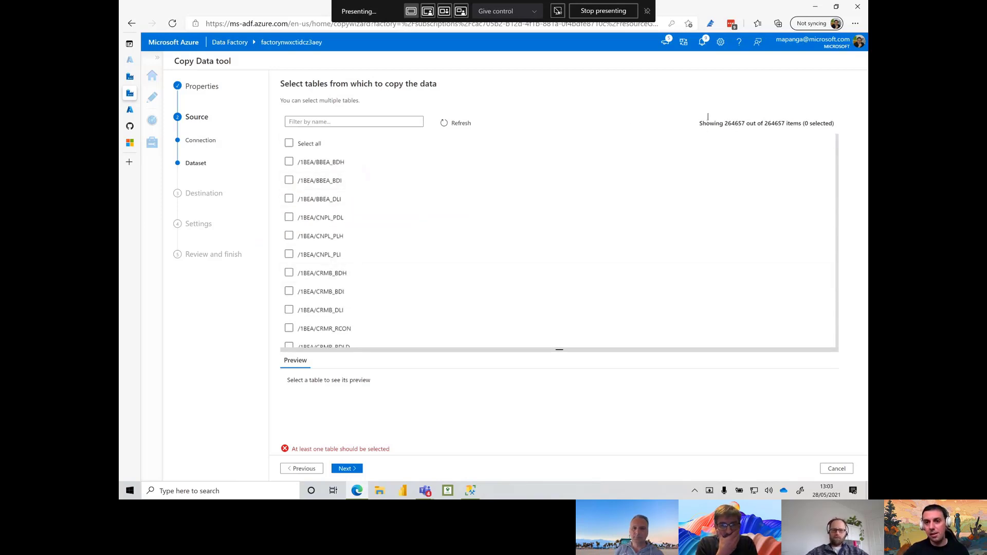
{"action": "double_click", "coordinate": [735, 124]}
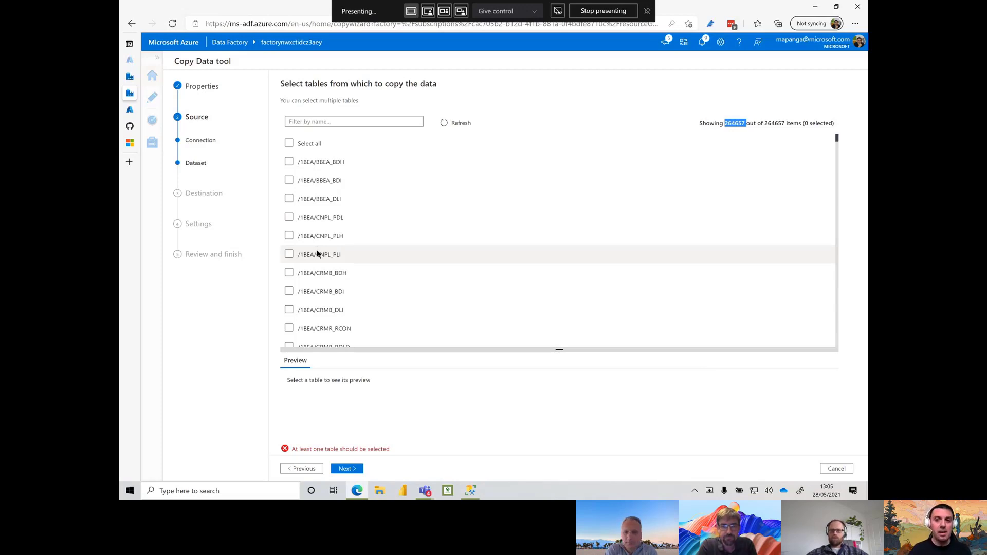
Return to the data factory authoring view and inspect the For Each Batch settings in the Ingest SAP Master pipeline
{"action": "left_click", "coordinate": [131, 77]}
{"action": "left_click", "coordinate": [152, 97]}
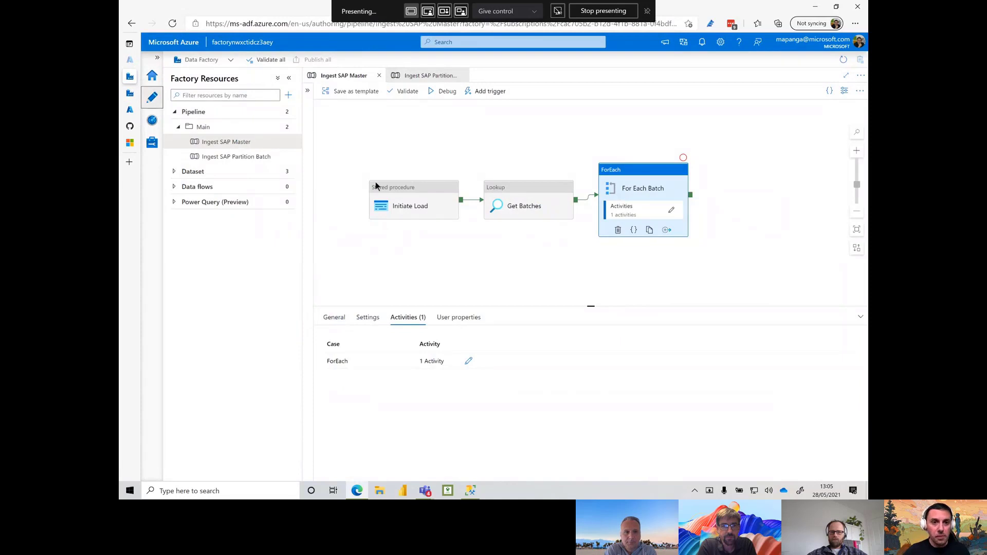
{"action": "left_click", "coordinate": [437, 140]}
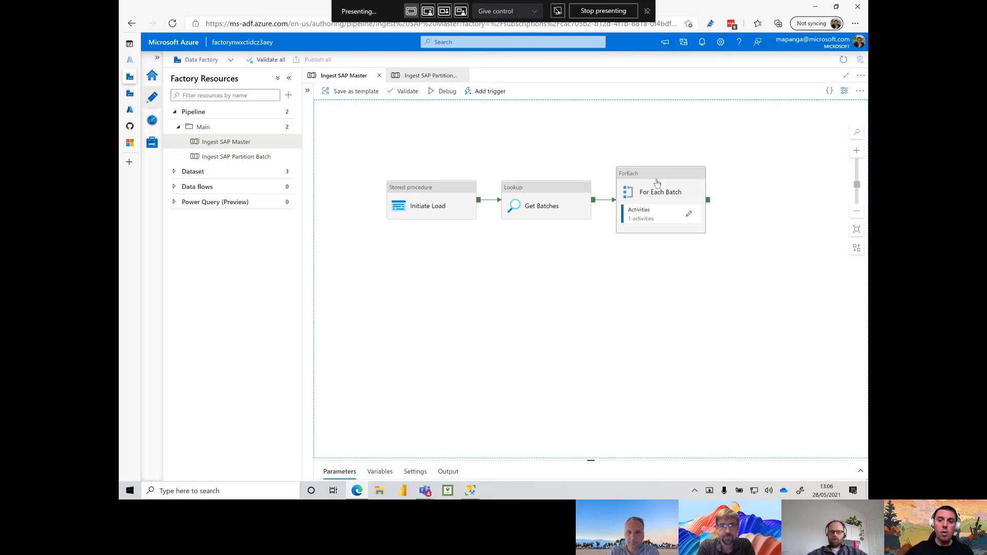
{"action": "left_click", "coordinate": [676, 173]}
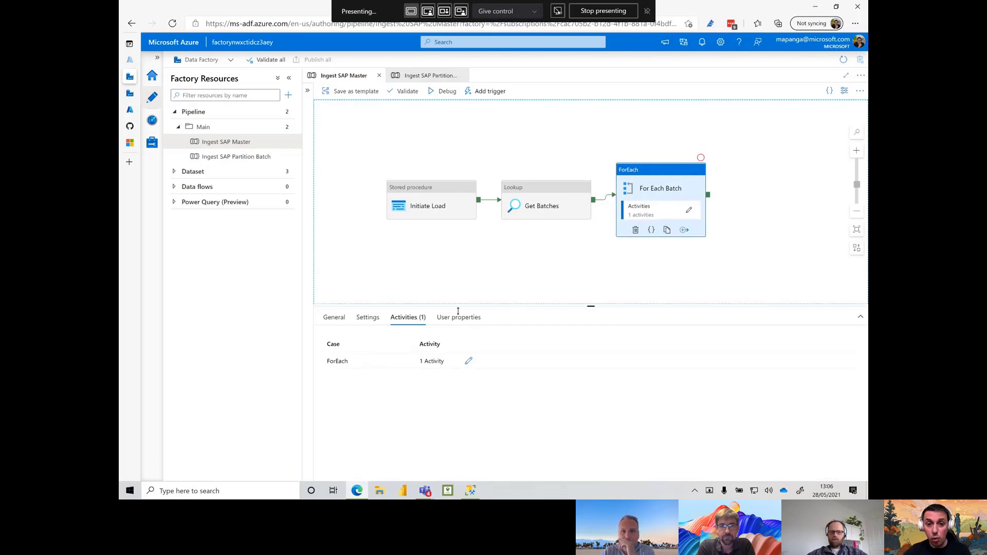
{"action": "left_click", "coordinate": [368, 317]}
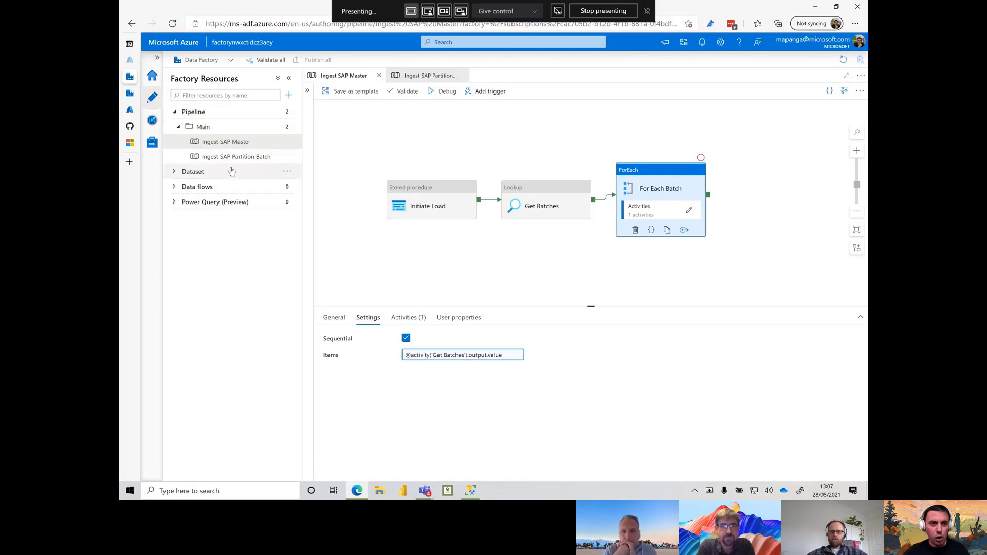
Open the Ingest SAP Partition Batch pipeline and inspect its Get SAP table details lookup and the Ingest SAP Tables loop settings
{"action": "left_click", "coordinate": [424, 77]}
{"action": "left_click_drag", "start_coordinate": [472, 229], "coordinate": [453, 221]}
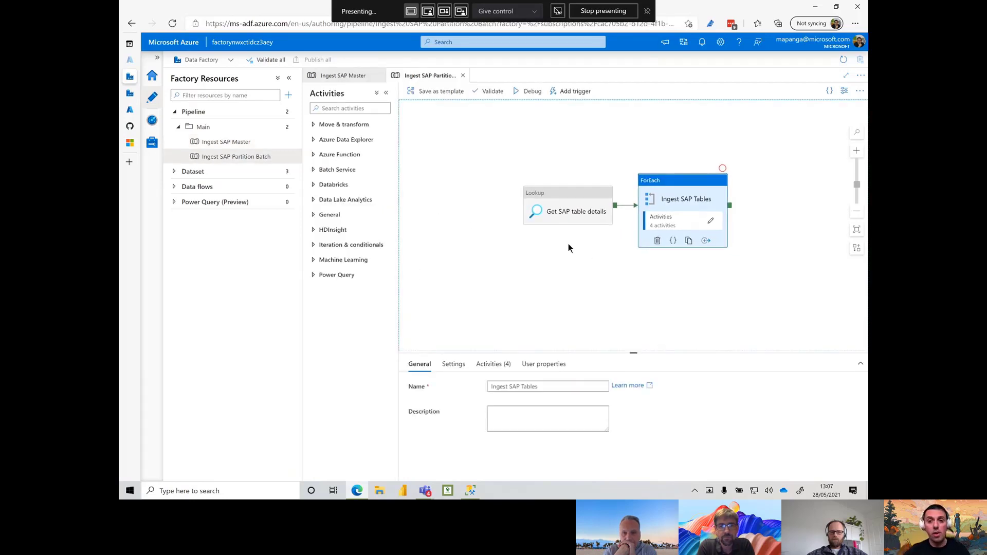
{"action": "left_click", "coordinate": [589, 279]}
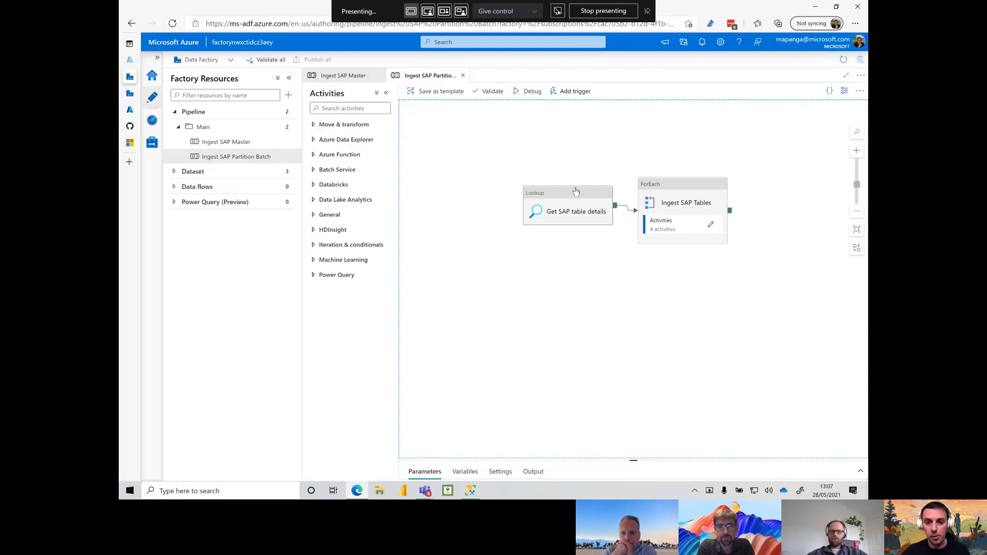
{"action": "left_click", "coordinate": [576, 192]}
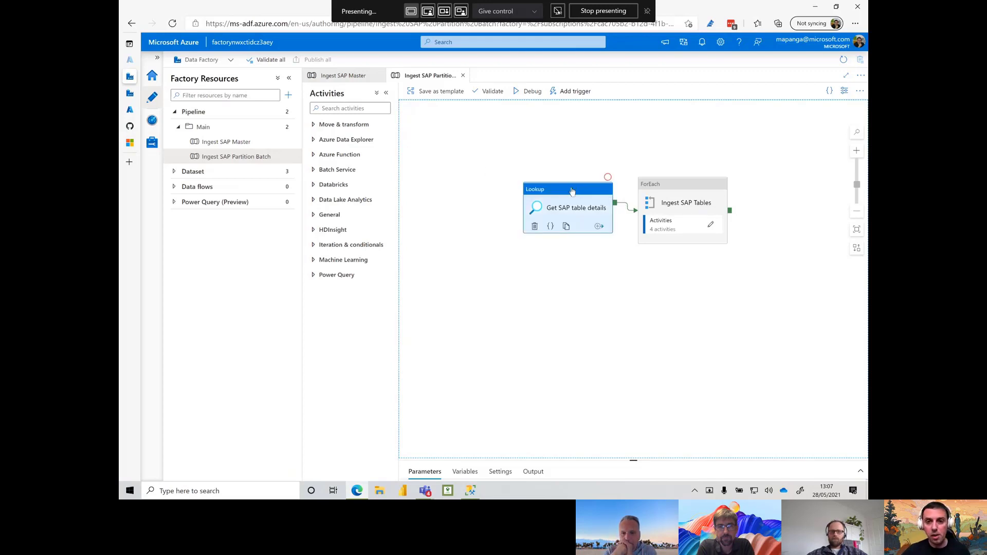
{"action": "left_click", "coordinate": [683, 186]}
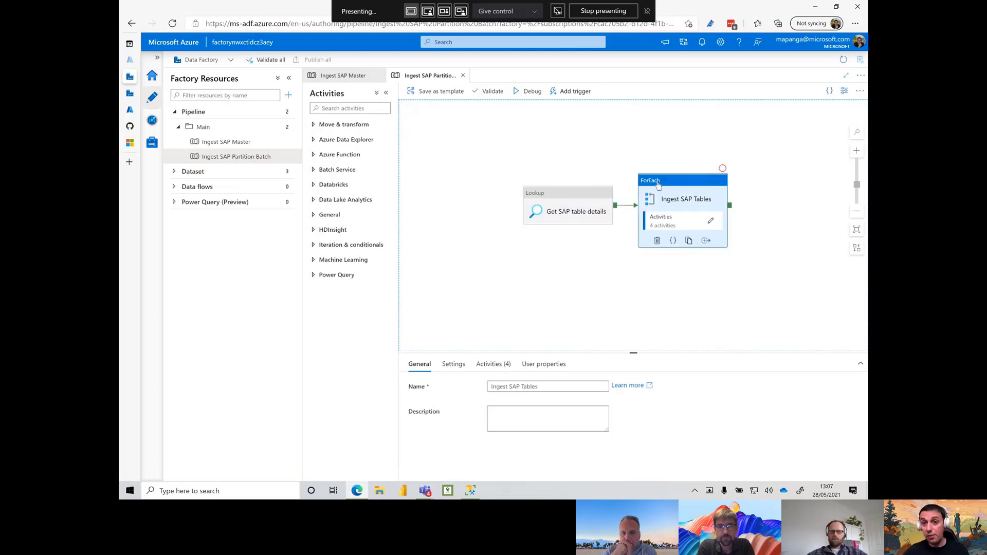
{"action": "left_click", "coordinate": [453, 364]}
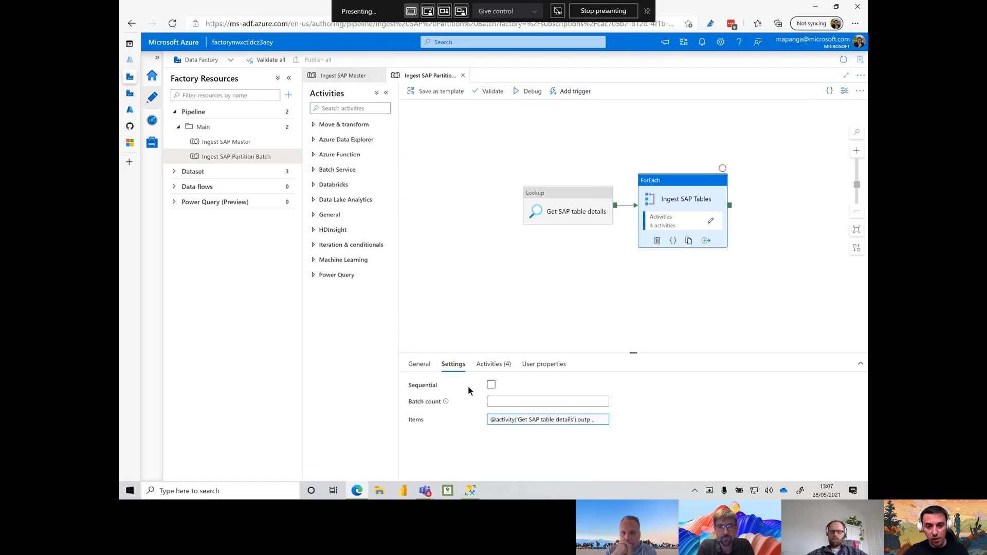
Open the activities inside the Ingest SAP Tables loop and show the Ingest SAP Table copy activity's source settings in an enlarged pane
{"action": "left_click", "coordinate": [711, 220]}
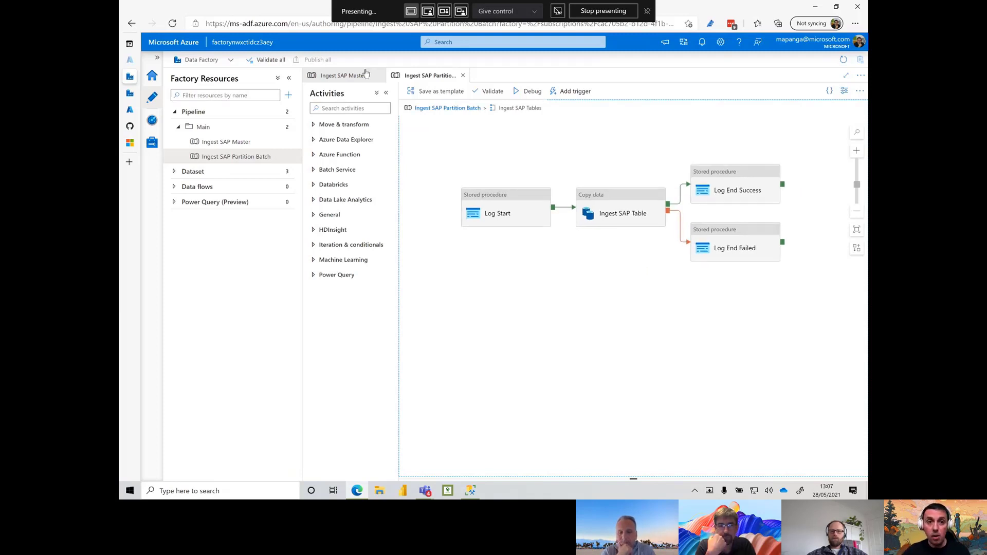
{"action": "left_click", "coordinate": [289, 78]}
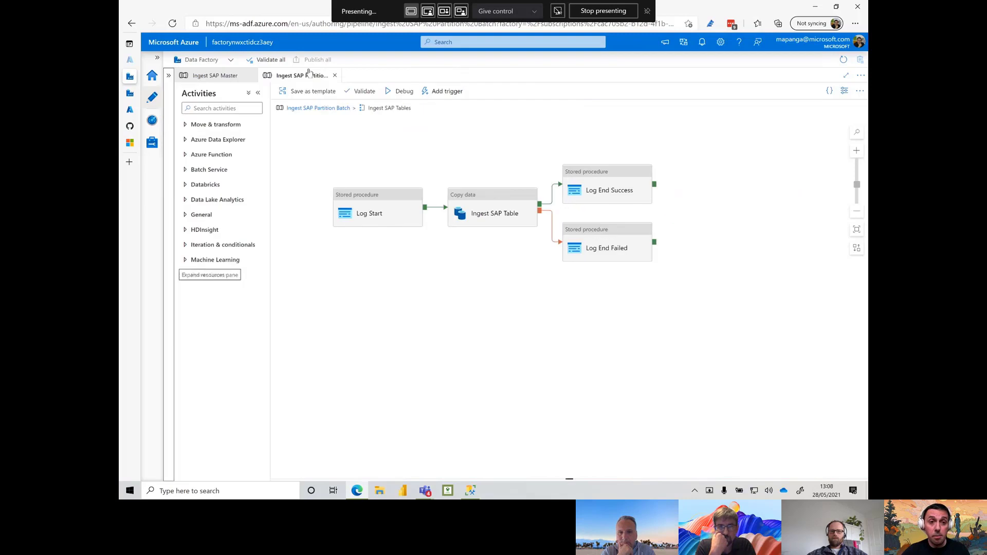
{"action": "left_click", "coordinate": [477, 200]}
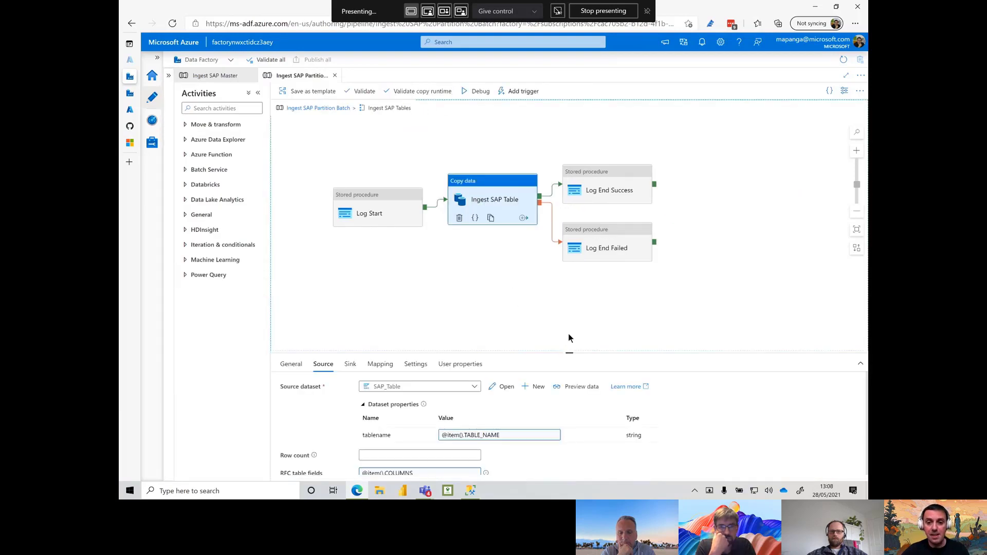
{"action": "left_click_drag", "start_coordinate": [570, 353], "coordinate": [566, 174]}
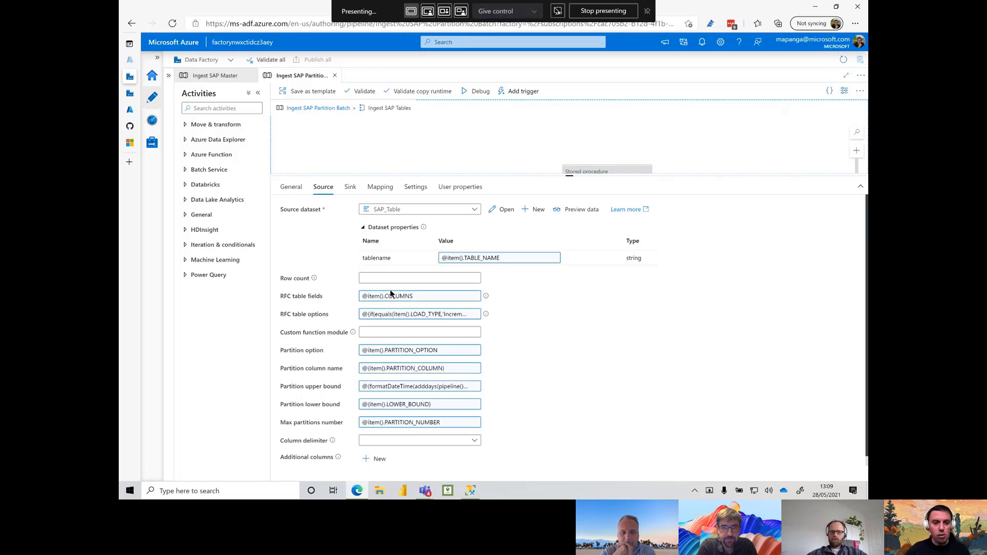
Examine the copy activity's RFC table fields, RFC table options and partition settings, and view its sink settings
{"action": "left_click", "coordinate": [416, 297]}
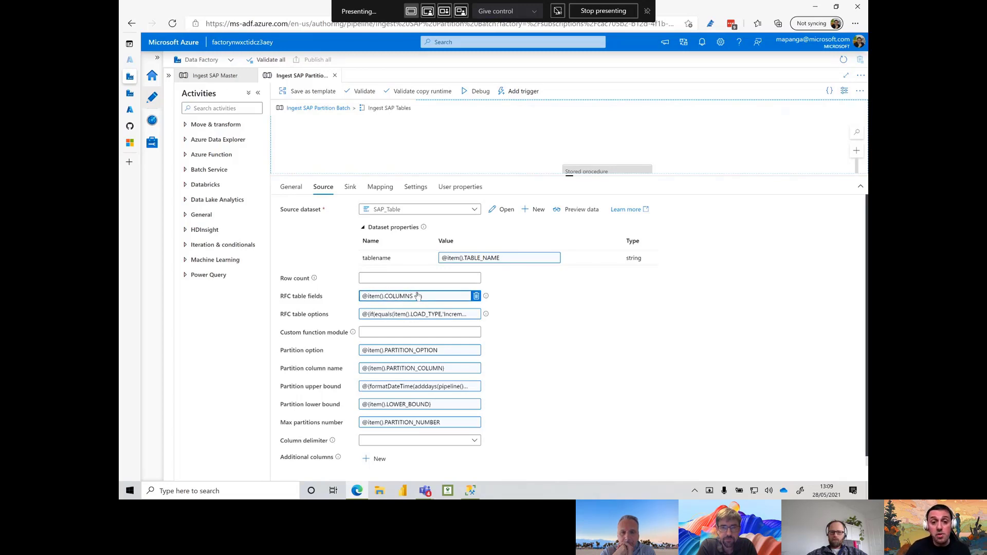
{"action": "left_click", "coordinate": [383, 317]}
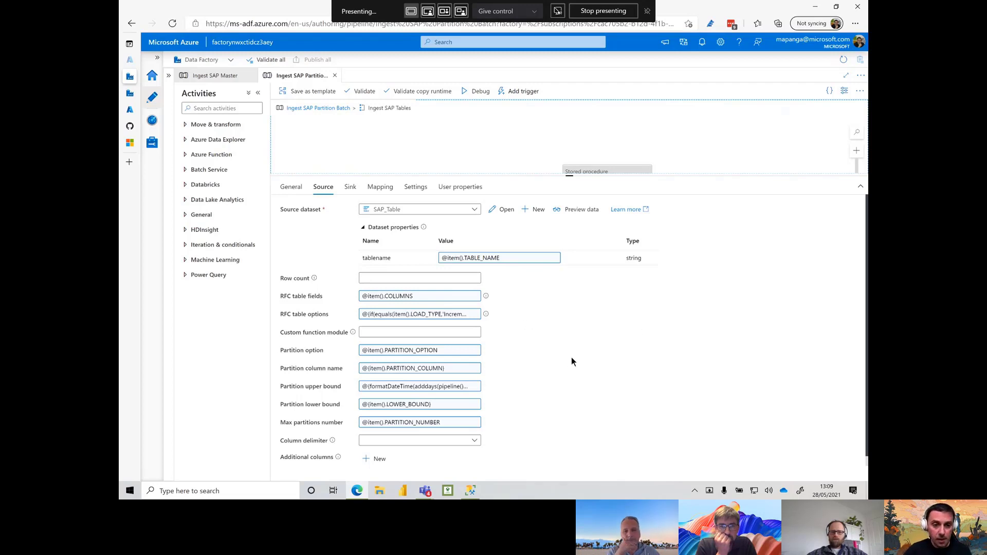
{"action": "scroll", "coordinate": [572, 357], "scroll_direction": "down", "scroll_amount": 1}
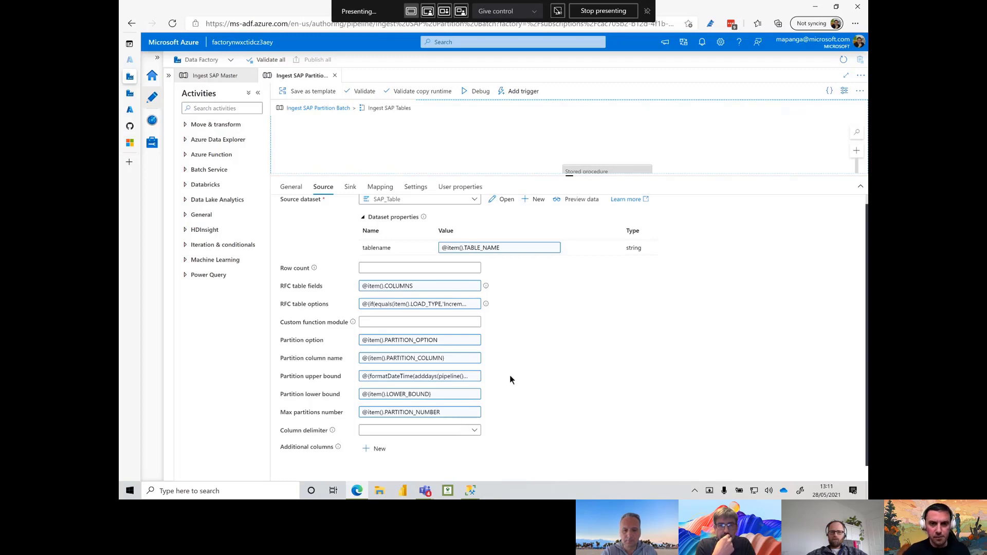
{"action": "scroll", "coordinate": [510, 375], "scroll_direction": "up", "scroll_amount": 1}
{"action": "left_click", "coordinate": [348, 187]}
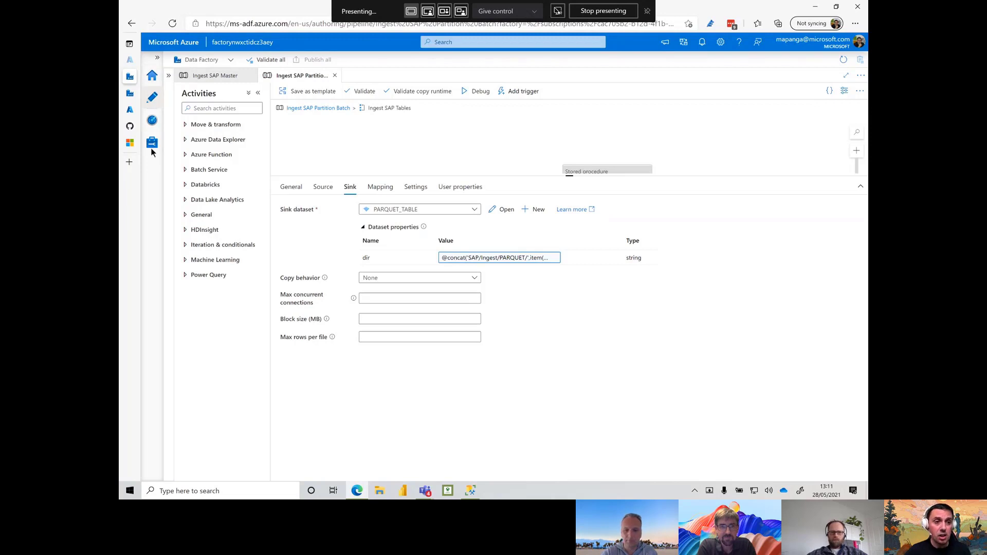
Open the most recent Ingest SAP Partition Batch pipeline run in monitoring and enlarge its activity runs list
{"action": "left_click", "coordinate": [153, 123]}
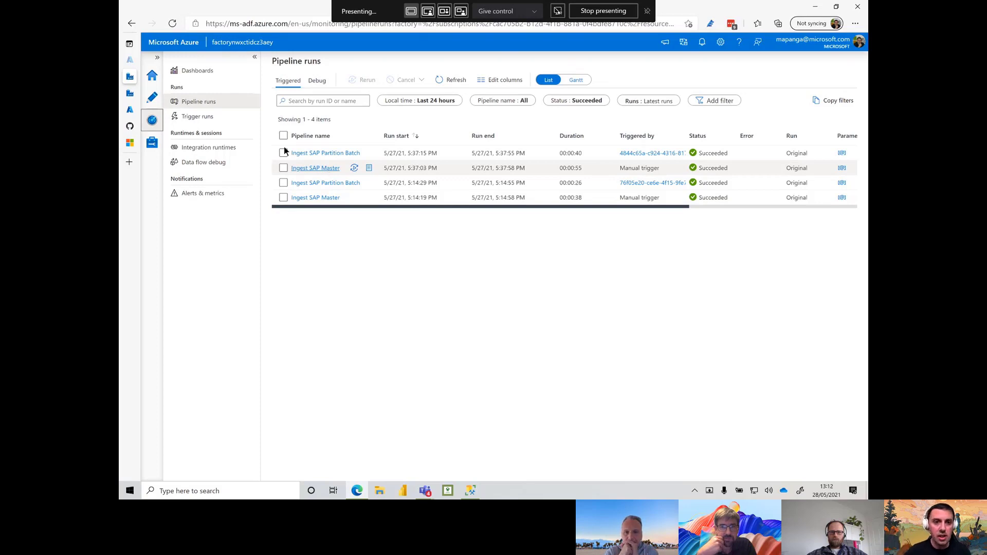
{"action": "left_click", "coordinate": [325, 155]}
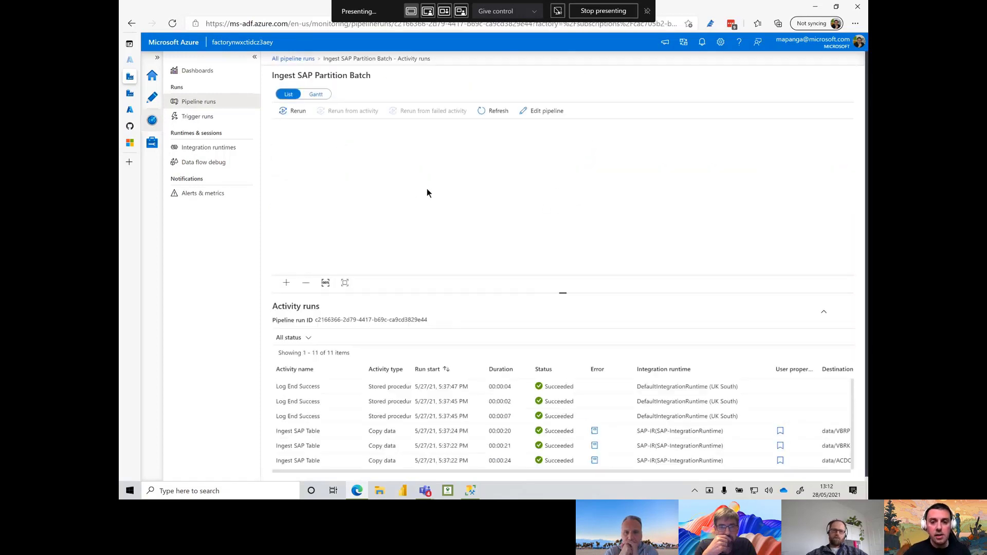
{"action": "left_click_drag", "start_coordinate": [563, 293], "coordinate": [563, 164]}
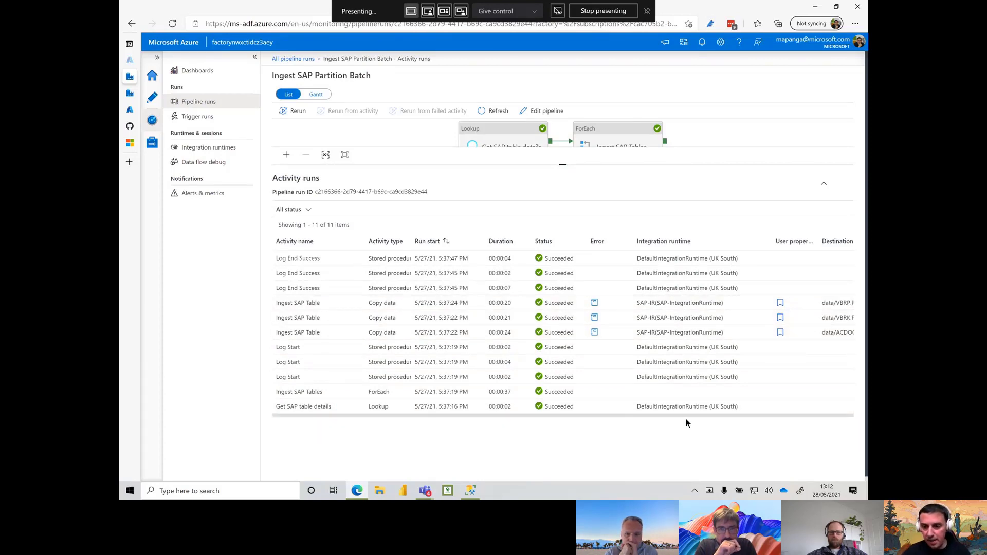
Check the destination and source of each activity run and view the copy details of the VBRK table ingestion
{"action": "left_click_drag", "start_coordinate": [681, 418], "coordinate": [773, 416]}
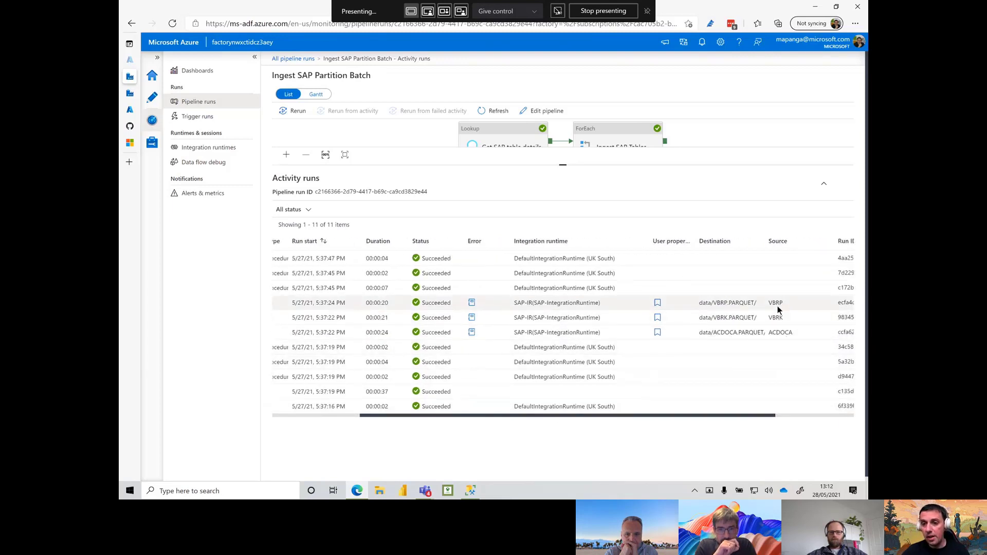
{"action": "left_click_drag", "start_coordinate": [760, 415], "coordinate": [640, 425]}
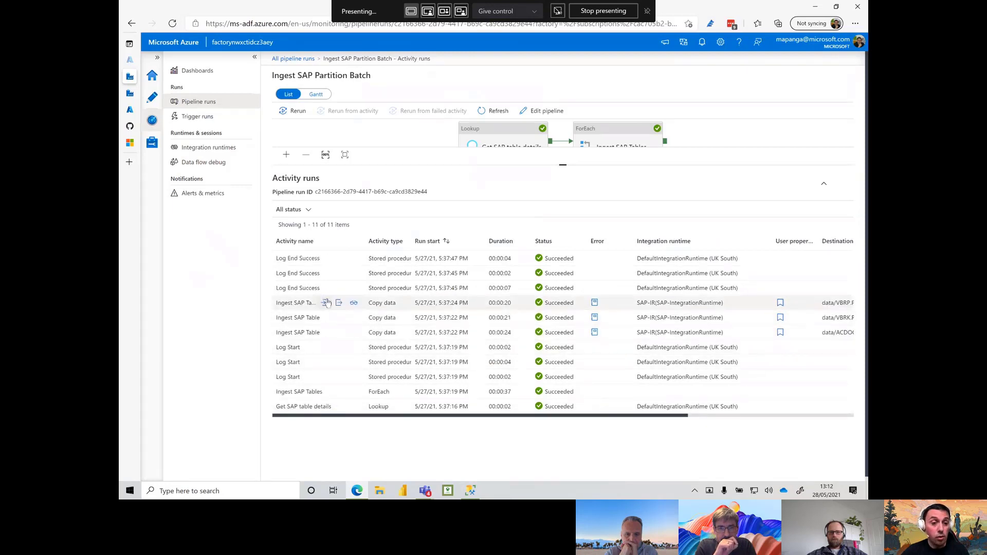
{"action": "left_click", "coordinate": [354, 318]}
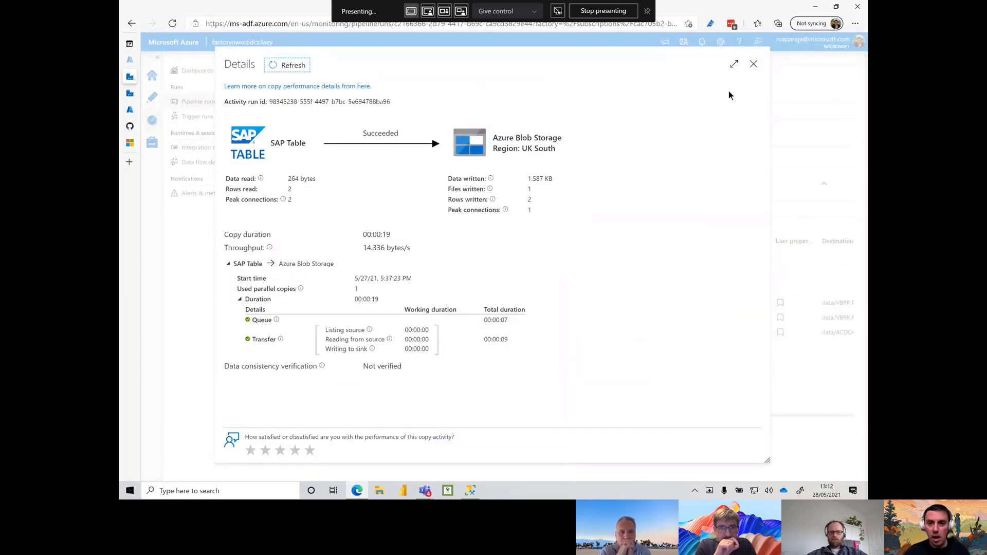
{"action": "left_click", "coordinate": [754, 64]}
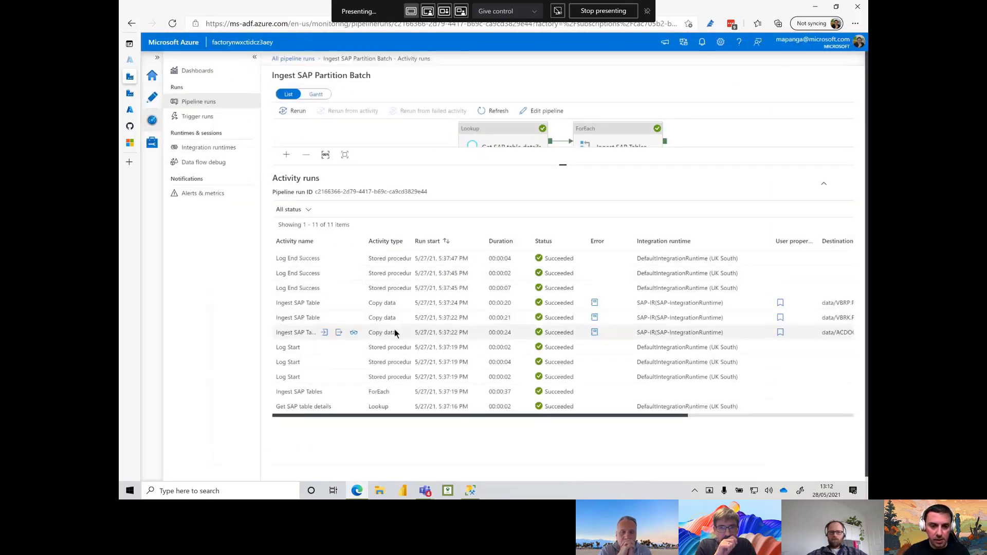
View the copy details of the ACDOCA table ingestion and inspect that activity run's input JSON in an enlarged pane
{"action": "left_click", "coordinate": [354, 332]}
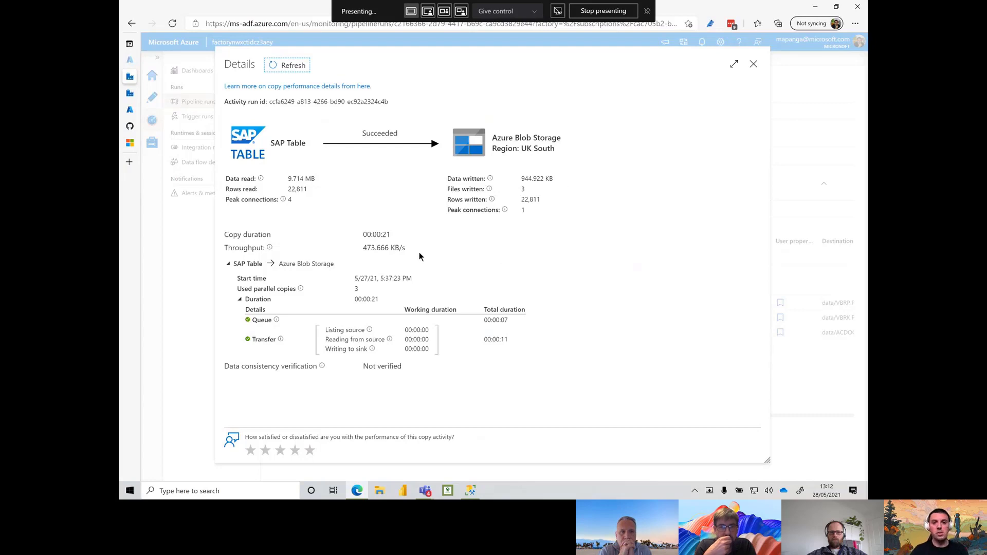
{"action": "left_click", "coordinate": [753, 64]}
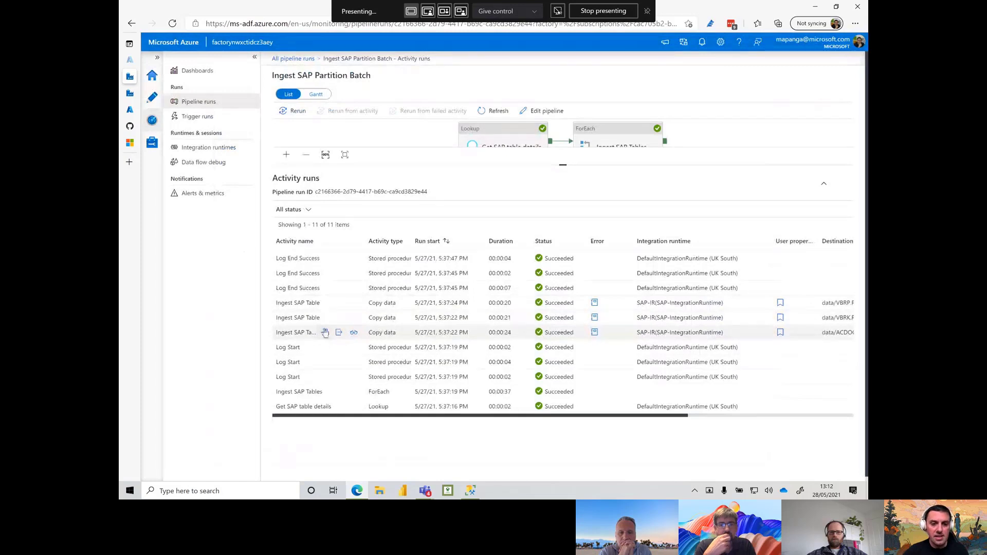
{"action": "left_click", "coordinate": [324, 319]}
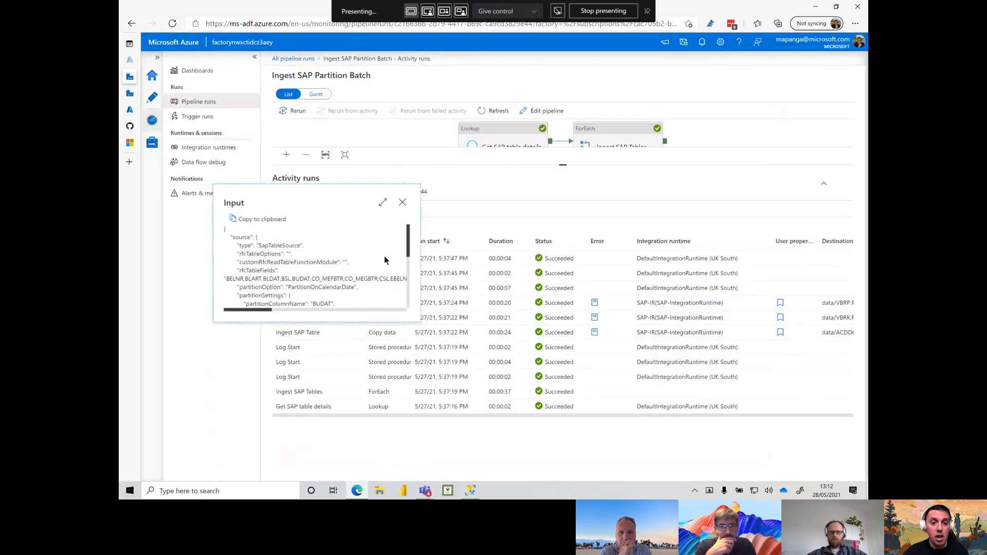
{"action": "left_click", "coordinate": [383, 202]}
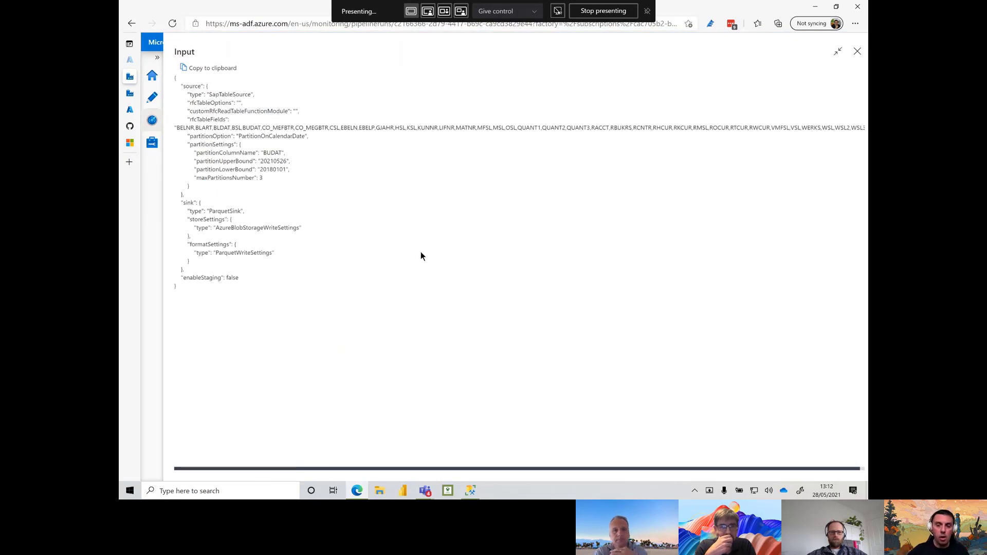
{"action": "left_click", "coordinate": [857, 51]}
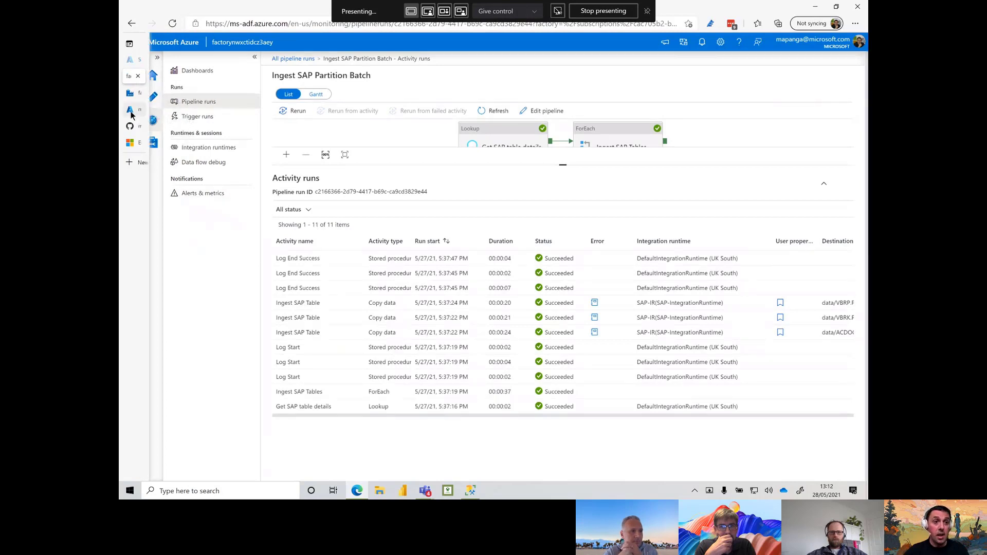
Switch to the storage account's Storage Explorer and browse the data container down to the SAP/Ingest/PARQUET folder
{"action": "left_click", "coordinate": [160, 106]}
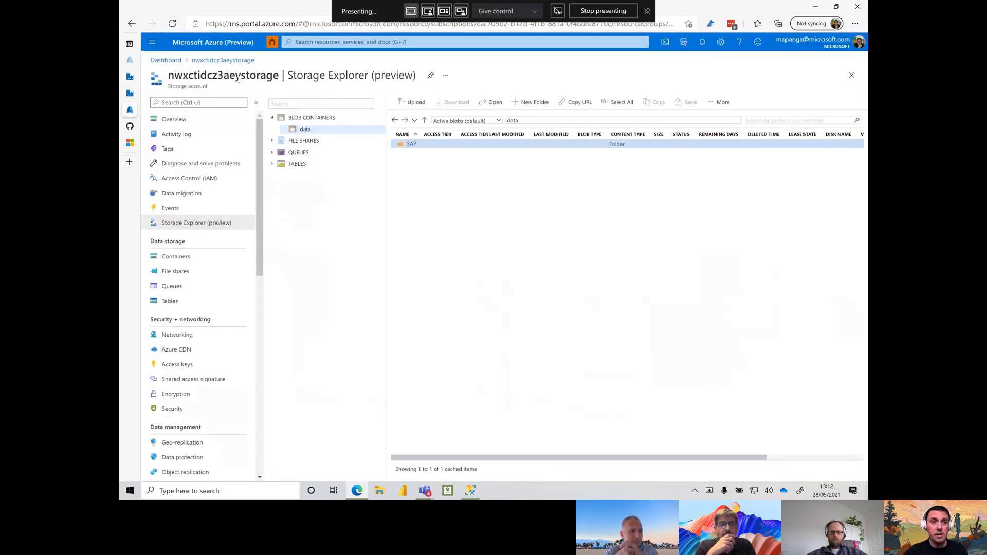
{"action": "left_click", "coordinate": [256, 103]}
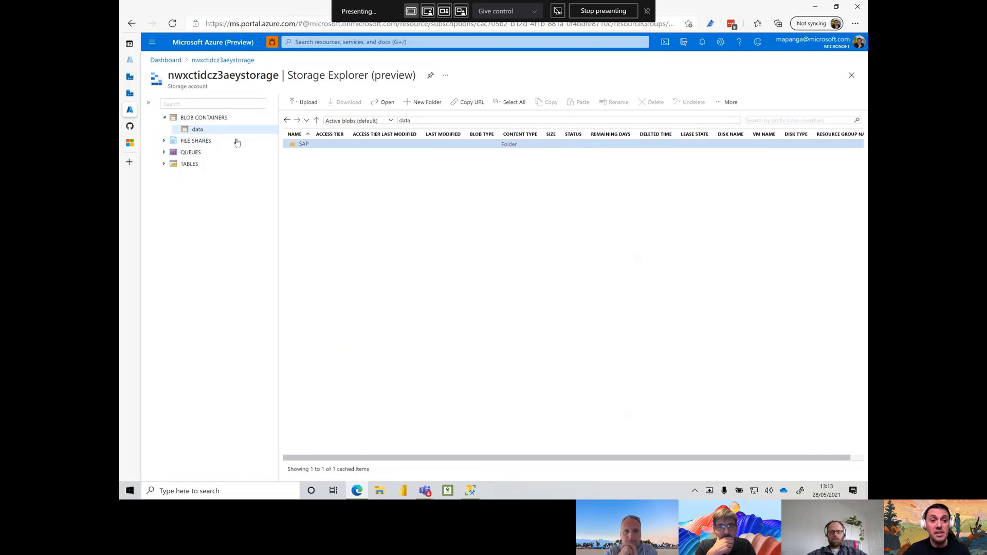
{"action": "left_click", "coordinate": [307, 145]}
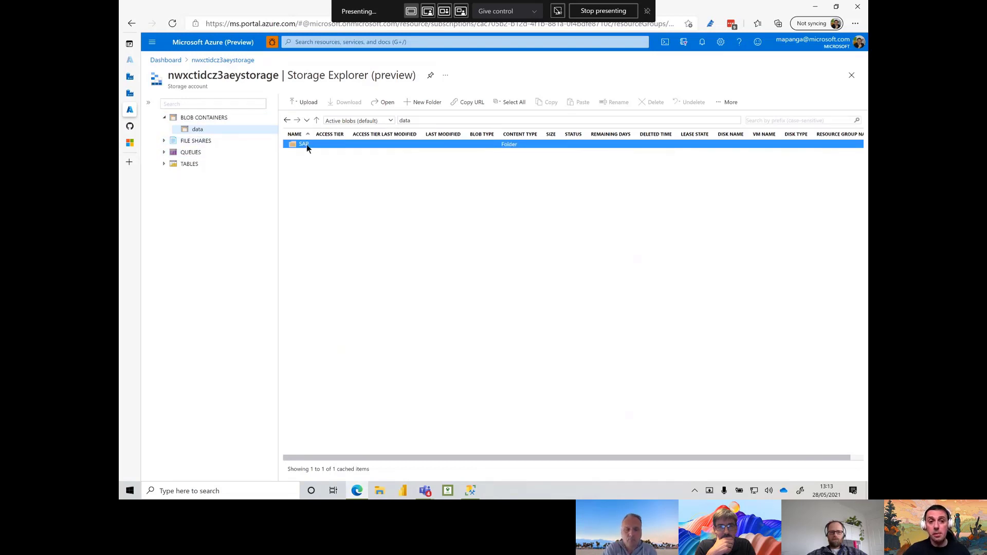
{"action": "double_click", "coordinate": [306, 145]}
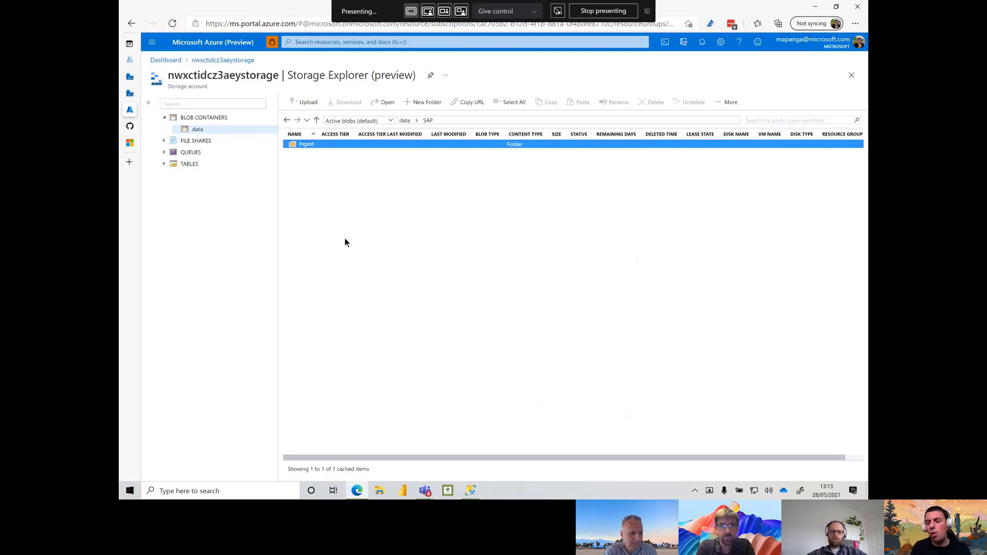
{"action": "double_click", "coordinate": [302, 145]}
{"action": "left_click", "coordinate": [317, 144]}
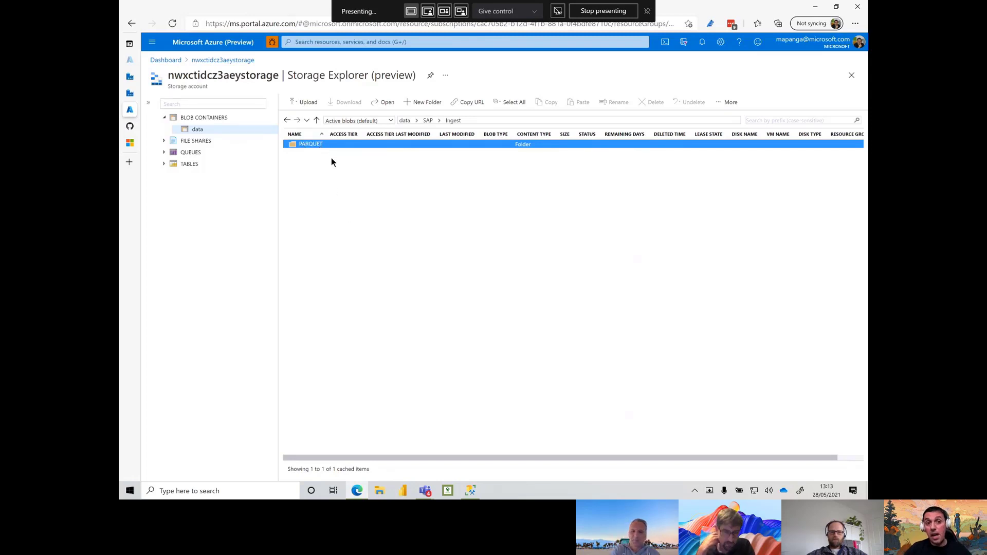
{"action": "double_click", "coordinate": [323, 144]}
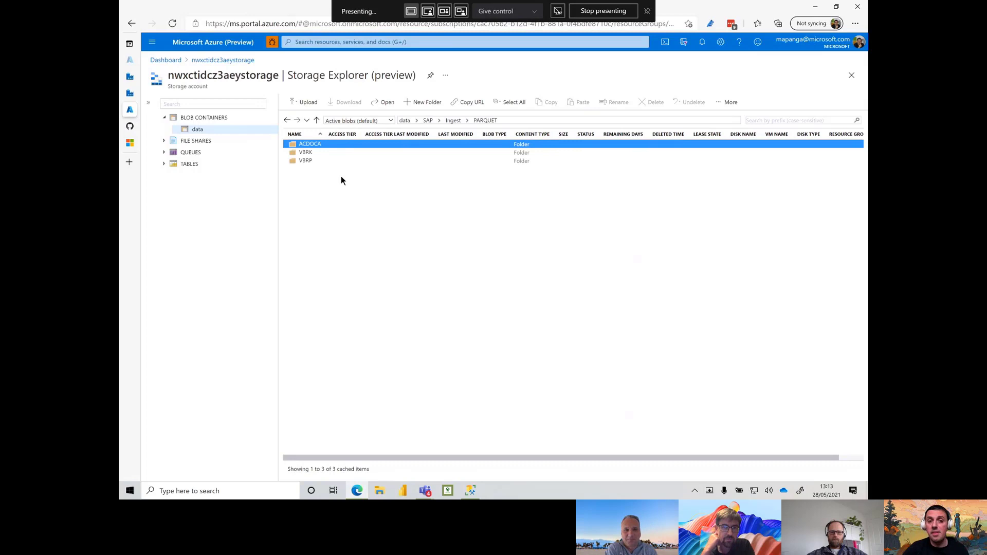
Inspect the ACDOCA parquet files in the 2021/05/27 folder and return to the PARQUET folder
{"action": "left_click", "coordinate": [316, 160]}
{"action": "left_click", "coordinate": [315, 145]}
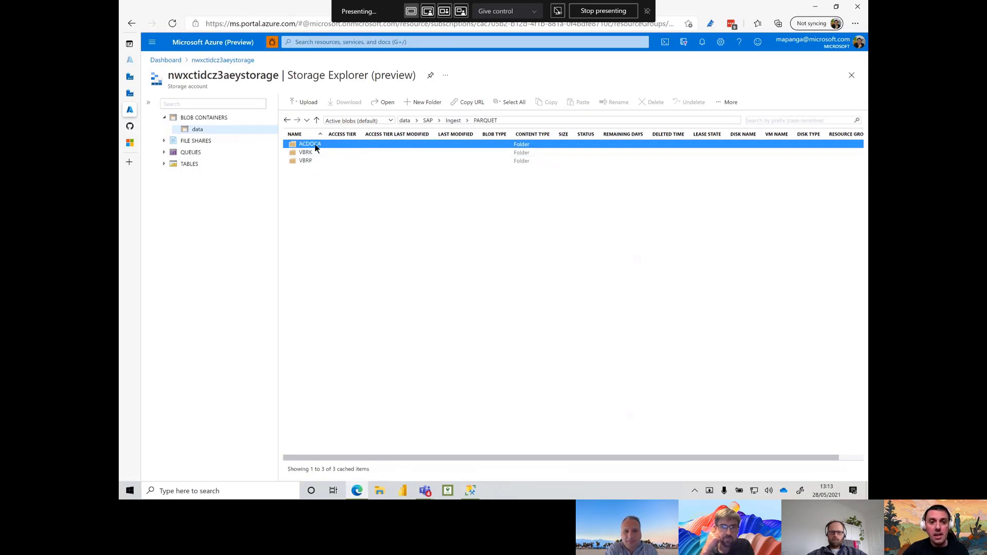
{"action": "double_click", "coordinate": [315, 145]}
{"action": "double_click", "coordinate": [307, 144]}
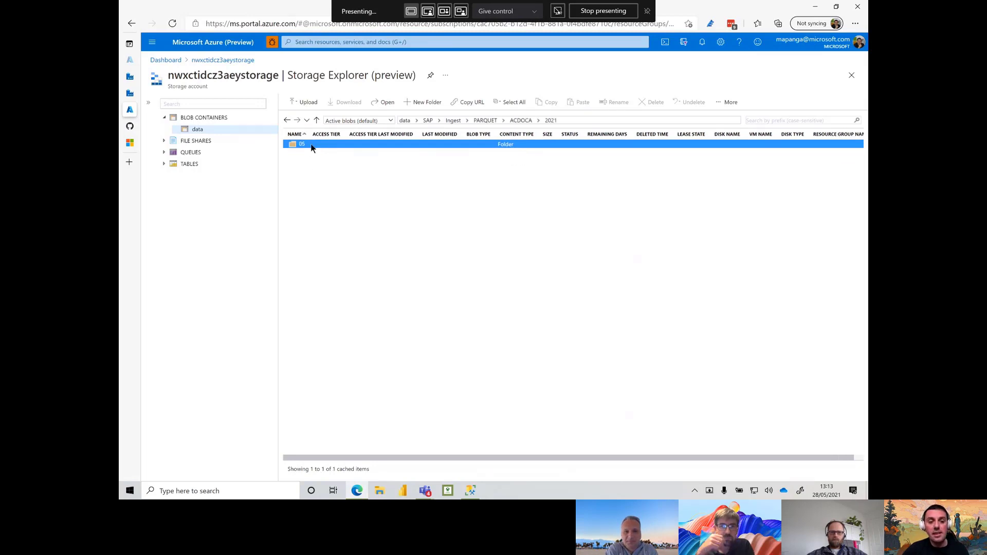
{"action": "double_click", "coordinate": [312, 147]}
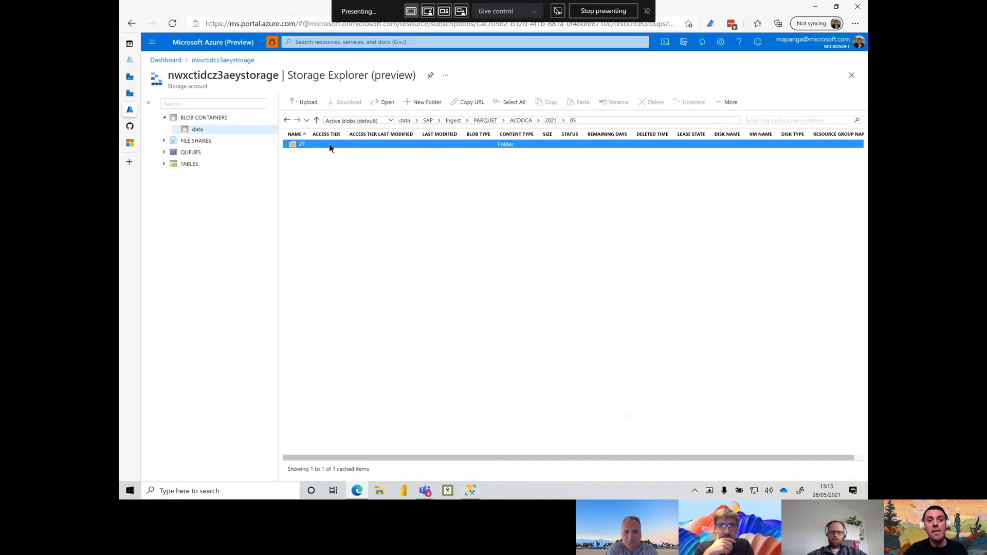
{"action": "double_click", "coordinate": [330, 147]}
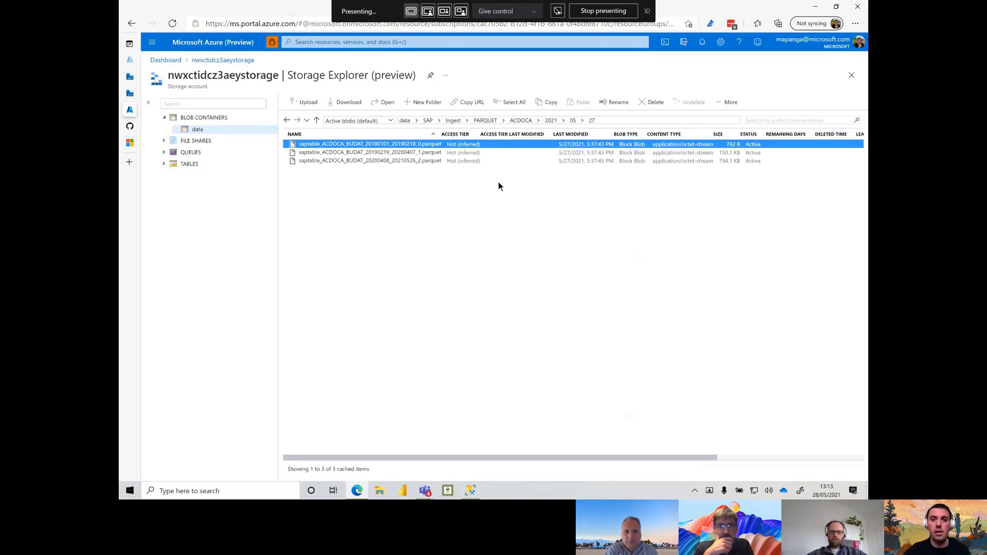
{"action": "left_click", "coordinate": [523, 121]}
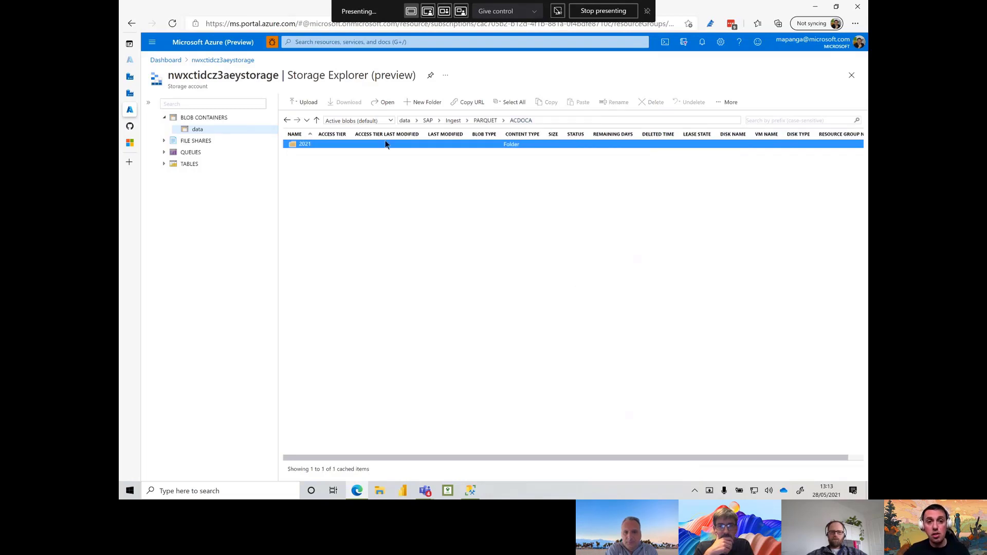
{"action": "left_click", "coordinate": [317, 120]}
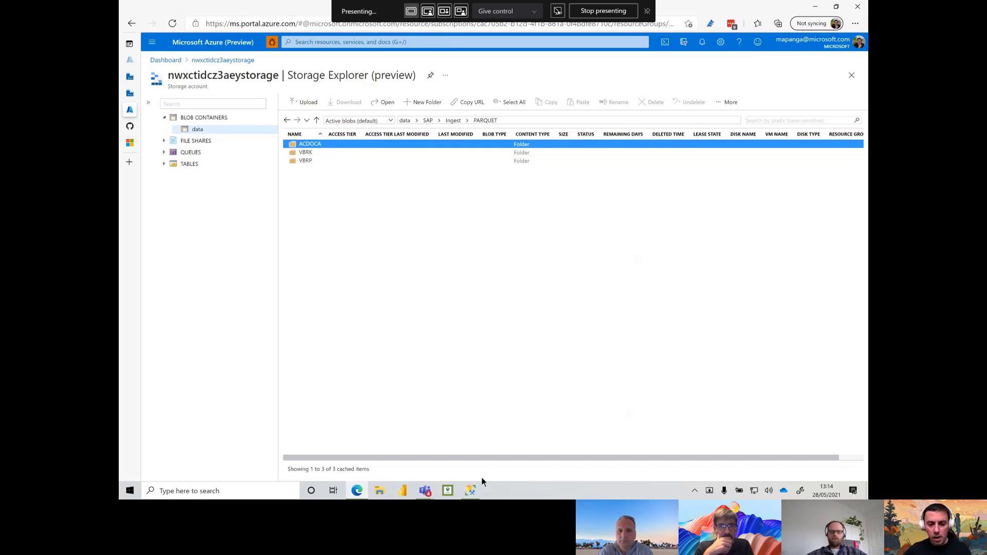
Switch to SQL Server Management Studio and query the top 1000 rows of the dbo.TABLES table
{"action": "mouse_move", "coordinate": [471, 490]}
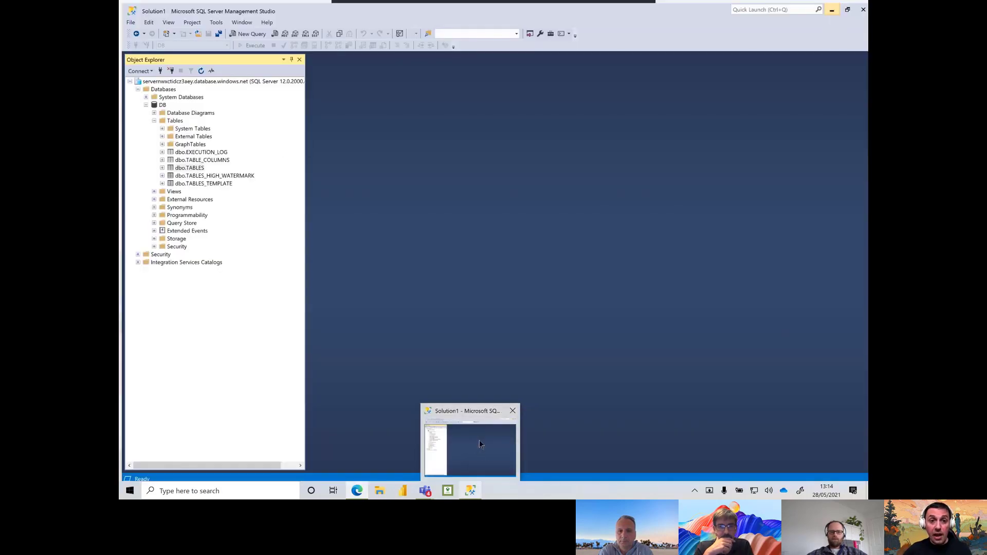
{"action": "left_click", "coordinate": [491, 440]}
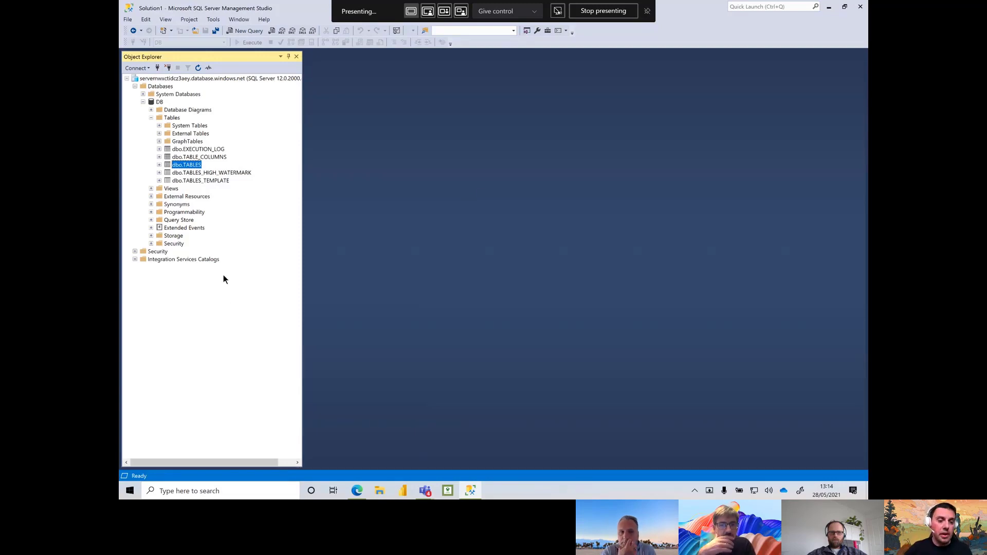
{"action": "right_click", "coordinate": [185, 169]}
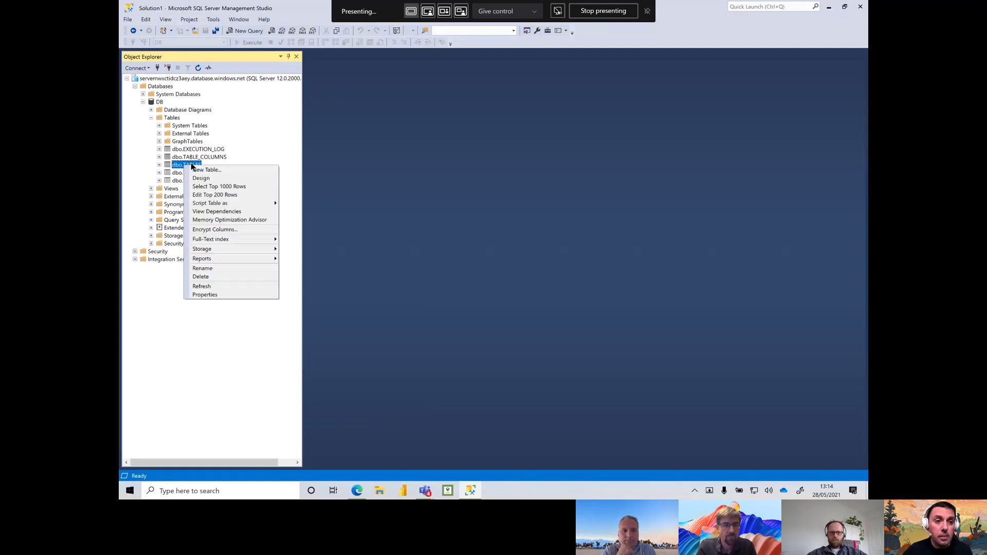
{"action": "left_click", "coordinate": [240, 186]}
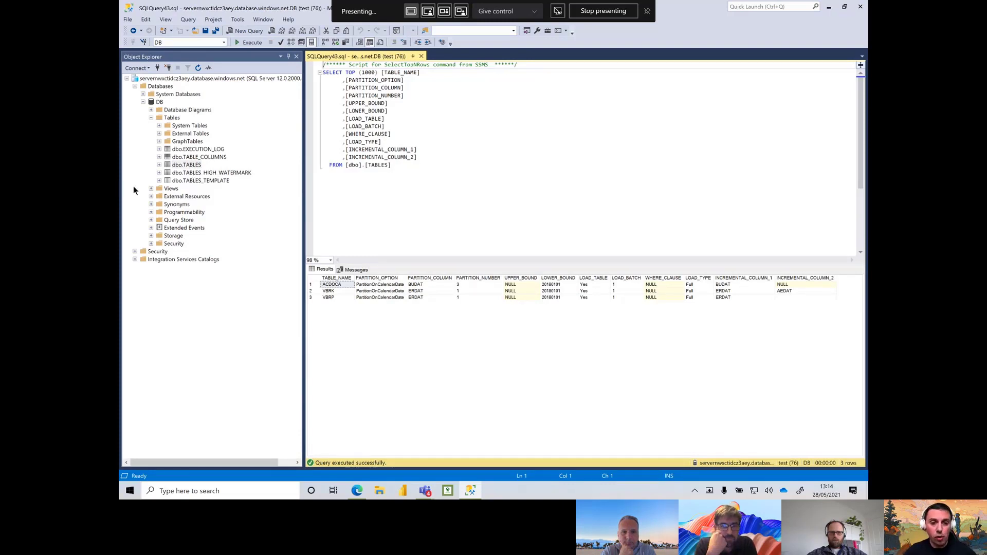
Examine the table names, partition option, partition column, partition number and lower bound in the query results
{"action": "left_click", "coordinate": [339, 297]}
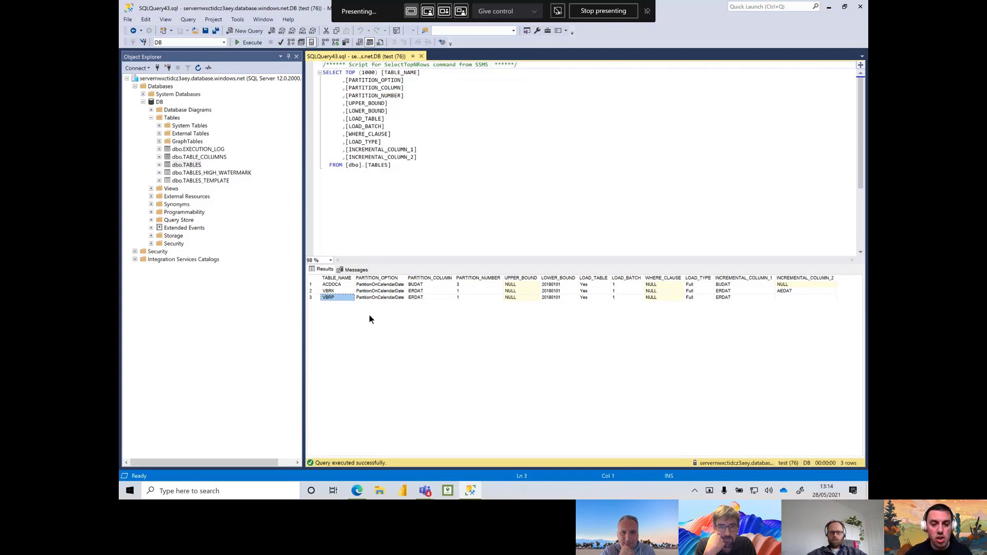
{"action": "left_click", "coordinate": [388, 286]}
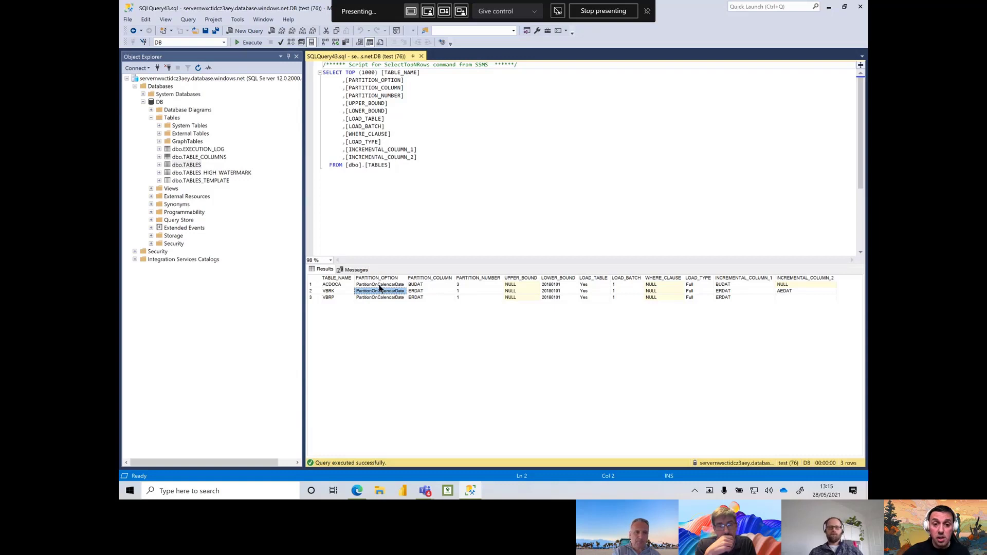
{"action": "left_click", "coordinate": [427, 286]}
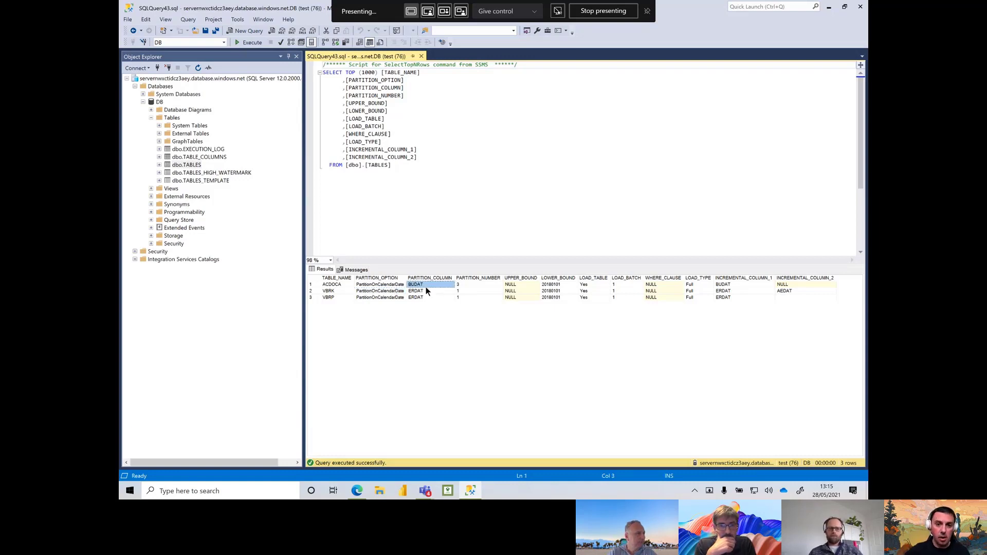
{"action": "left_click_drag", "start_coordinate": [426, 301], "coordinate": [426, 284]}
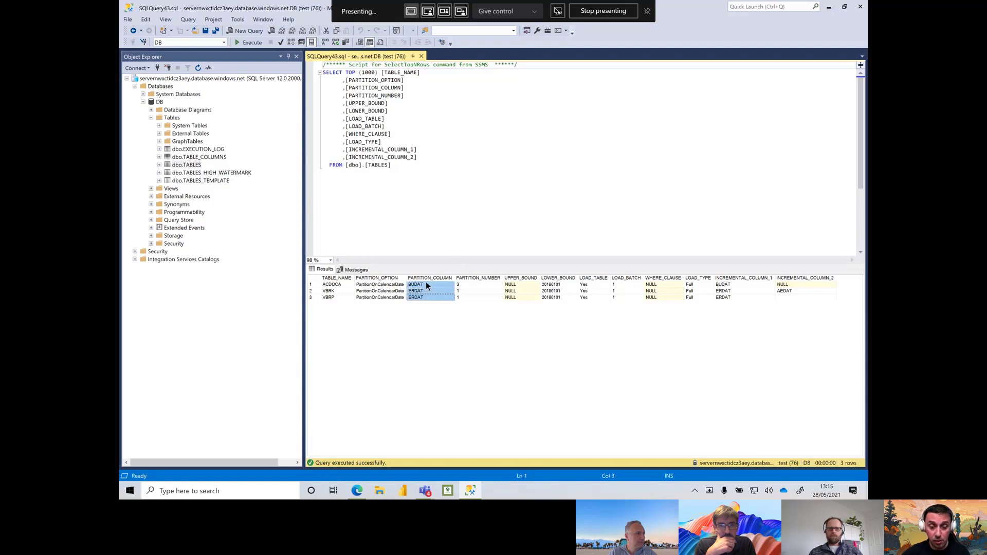
{"action": "left_click", "coordinate": [475, 292]}
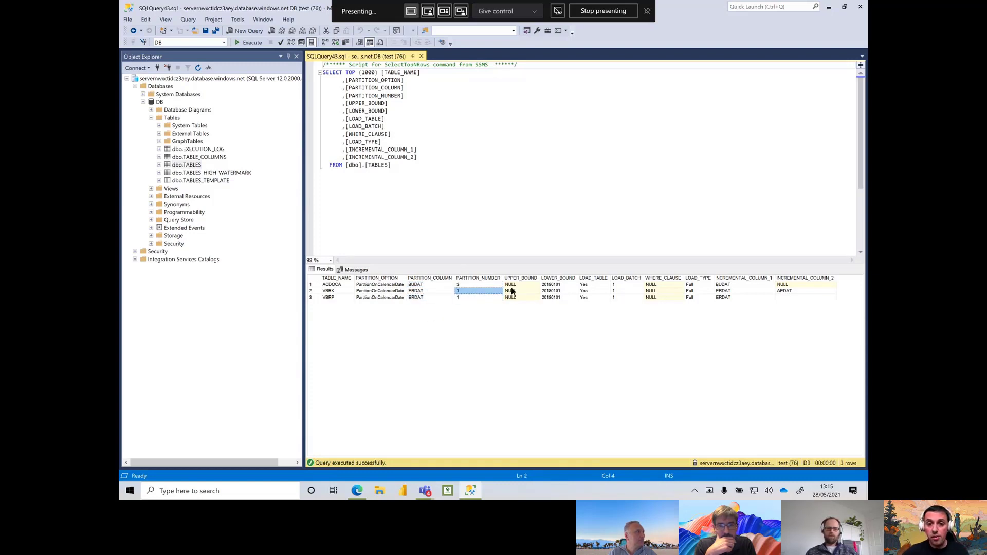
{"action": "left_click", "coordinate": [558, 278]}
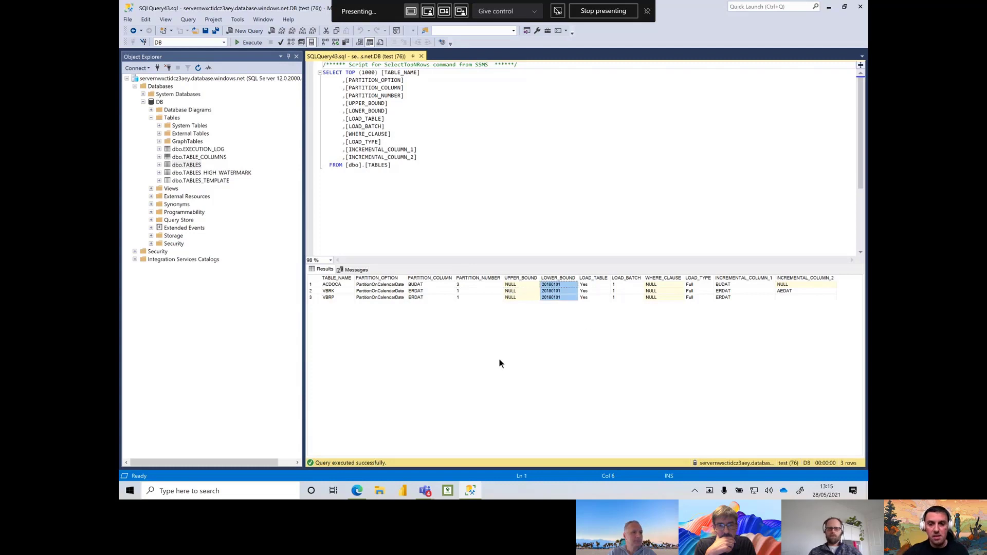
Examine the load table, load batch, where clause, load type and first incremental column values in the query results
{"action": "key", "text": "Right"}
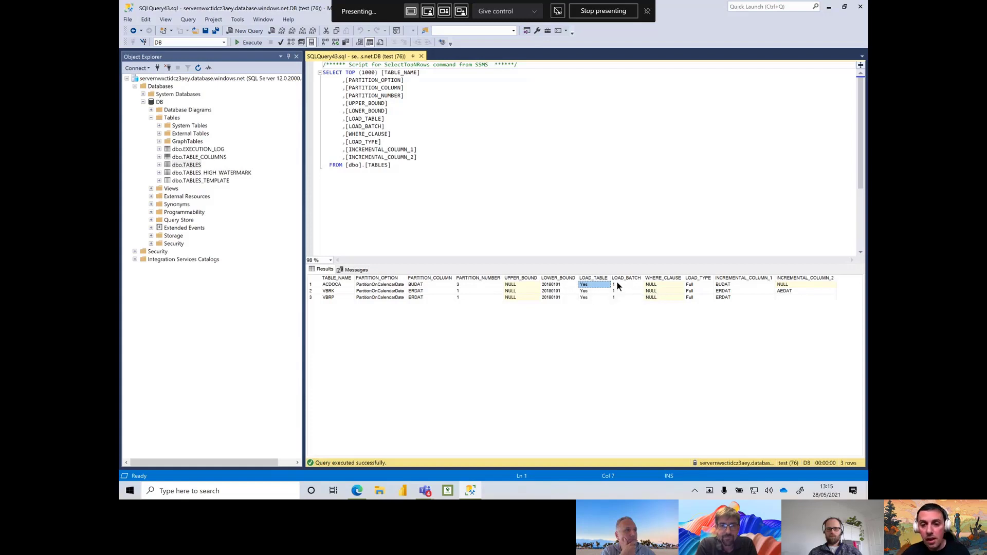
{"action": "left_click", "coordinate": [617, 283]}
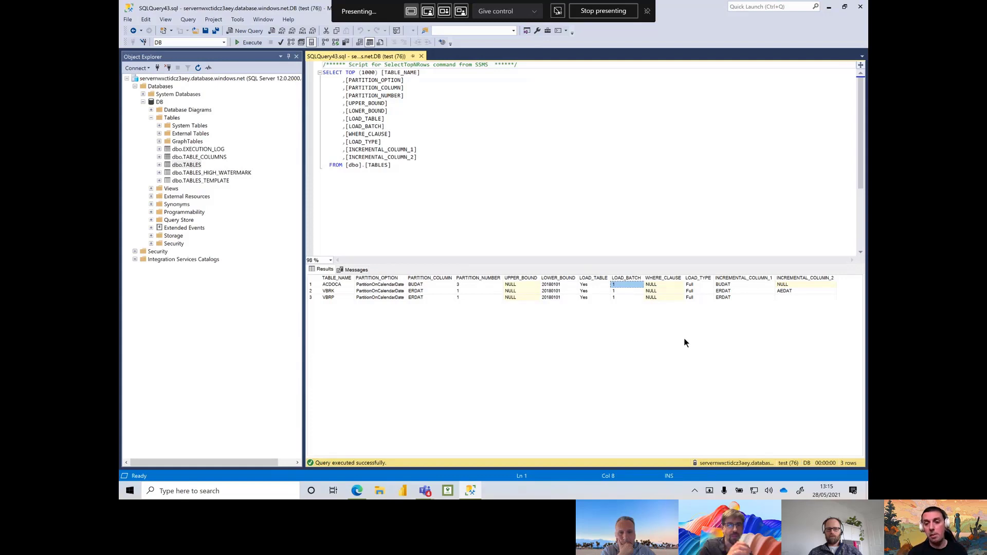
{"action": "left_click", "coordinate": [631, 297]}
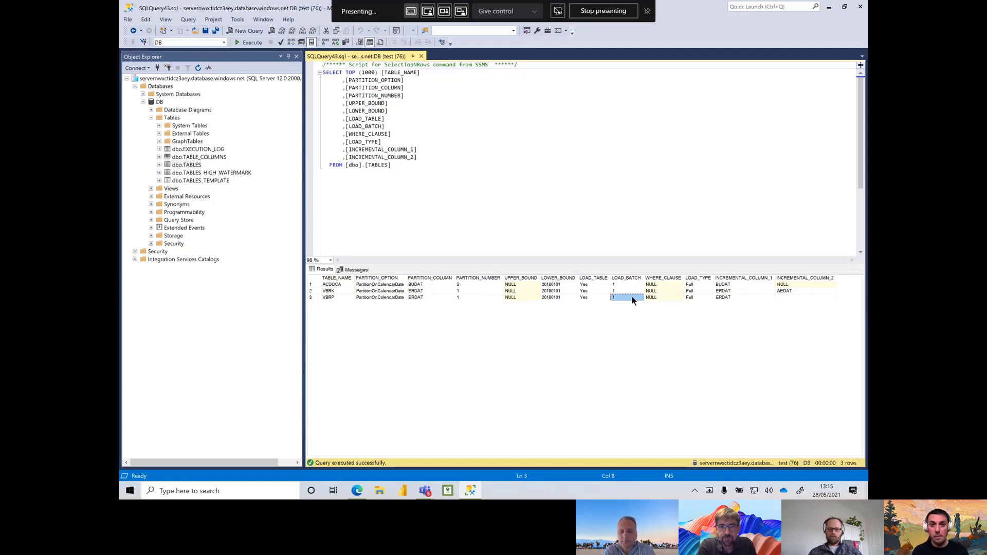
{"action": "left_click", "coordinate": [658, 285]}
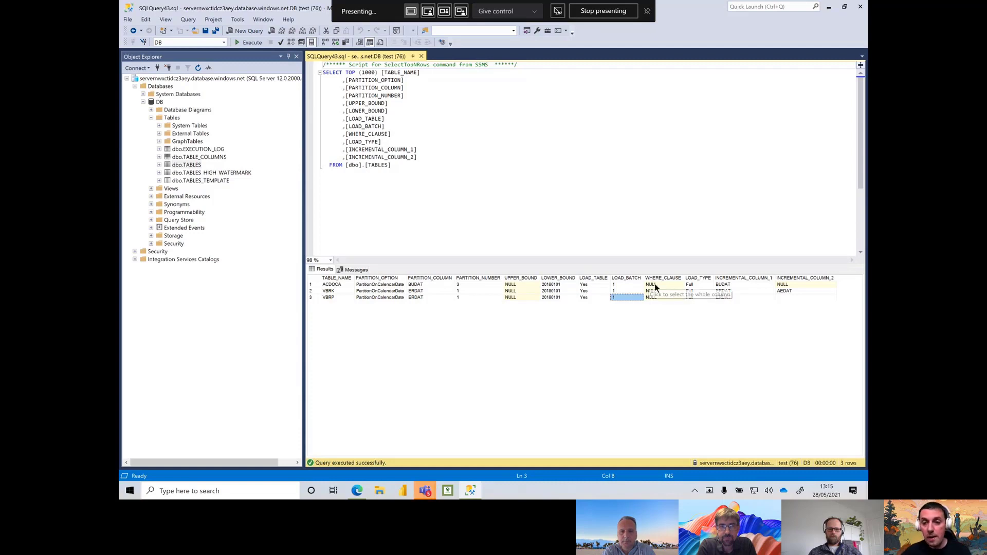
{"action": "left_click", "coordinate": [656, 299]}
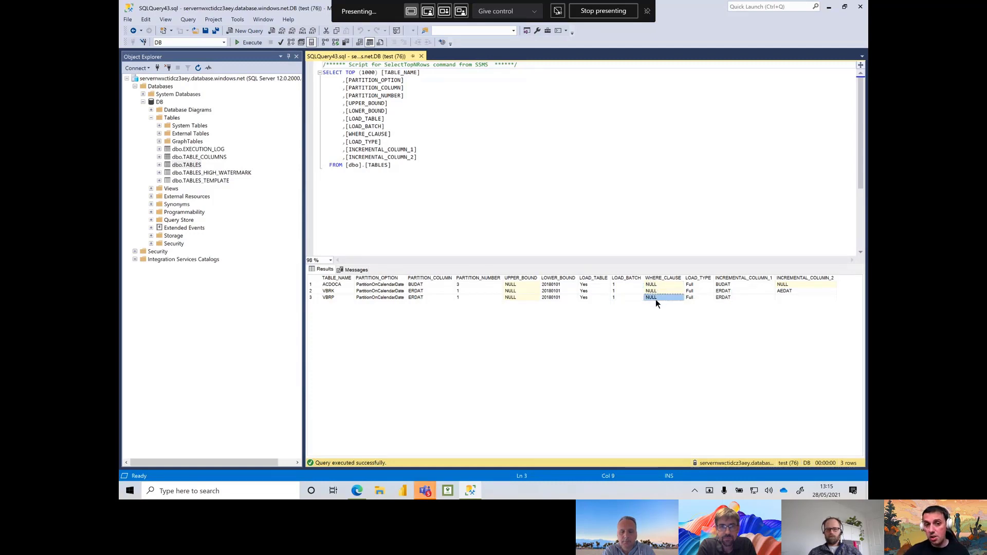
{"action": "left_click", "coordinate": [691, 285]}
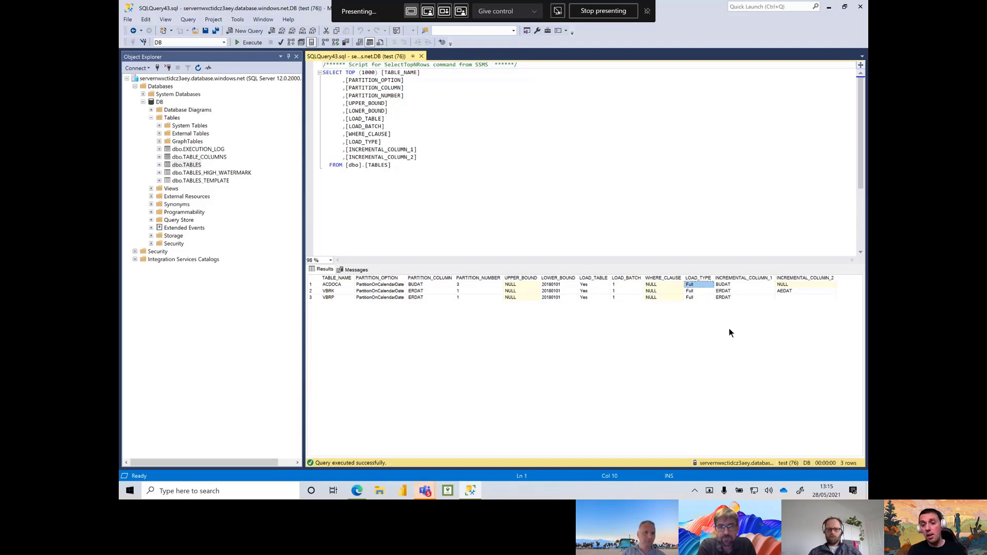
{"action": "left_click", "coordinate": [742, 285]}
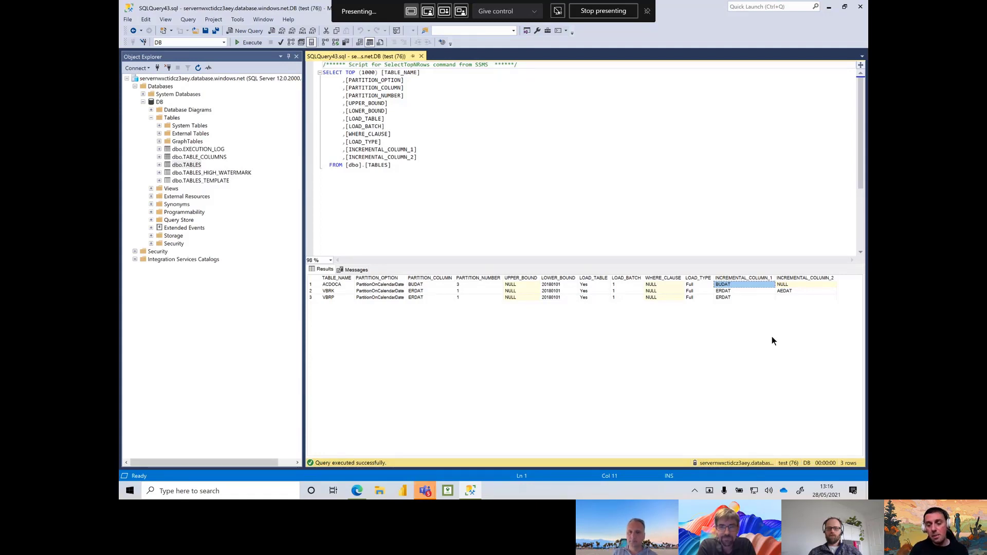
{"action": "key", "text": "Down"}
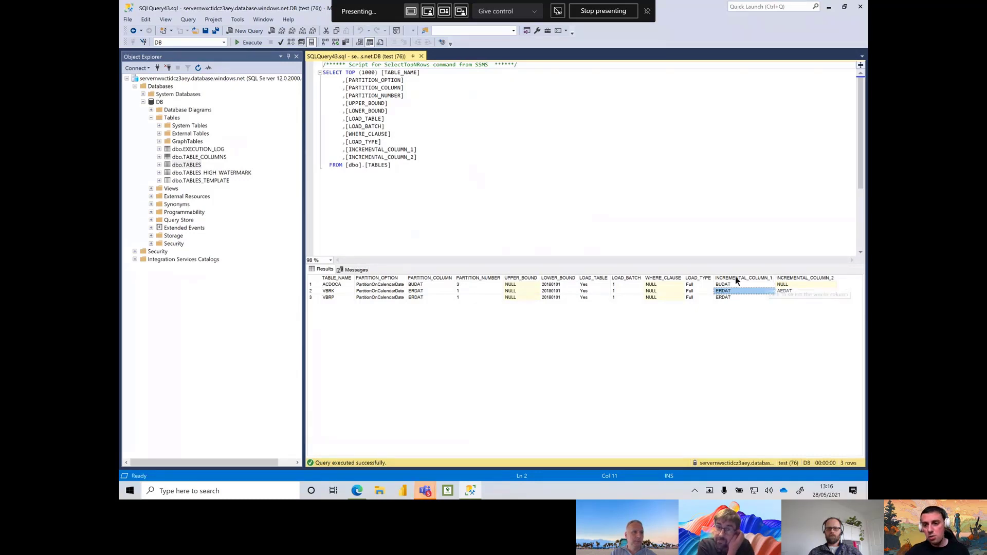
Check the second incremental column, and query the top 1000 rows of dbo.TABLE_COLUMNS to examine the fields listed per table
{"action": "left_click", "coordinate": [799, 278]}
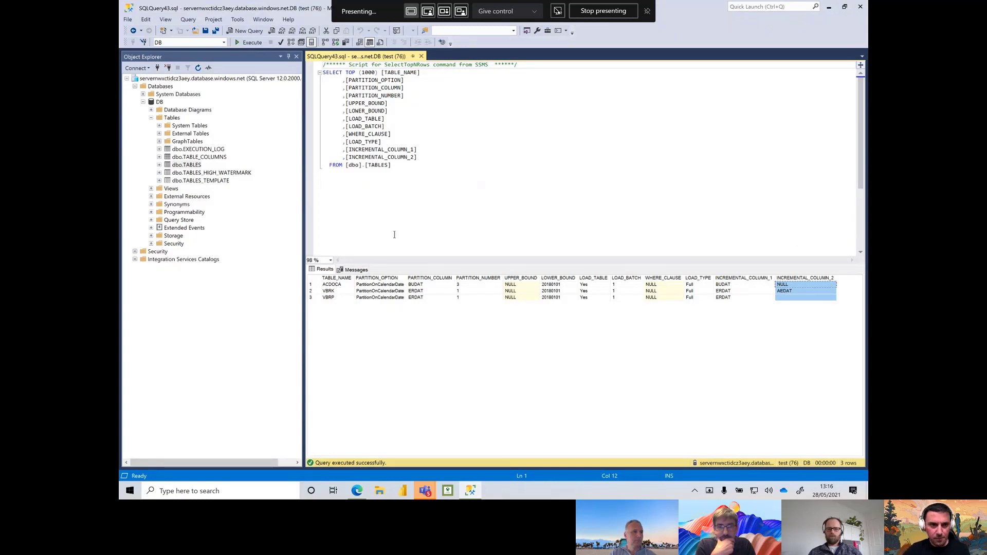
{"action": "right_click", "coordinate": [201, 157]}
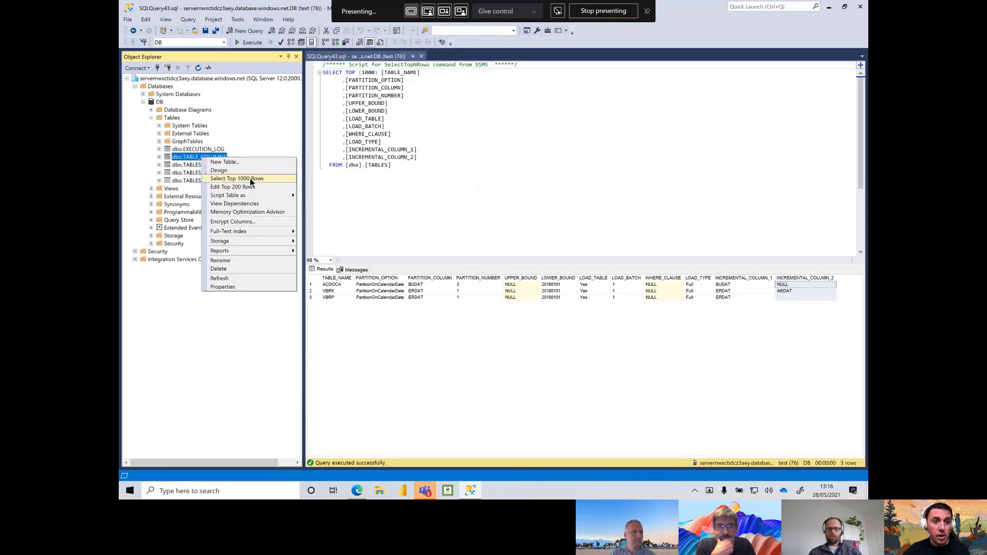
{"action": "left_click", "coordinate": [252, 180]}
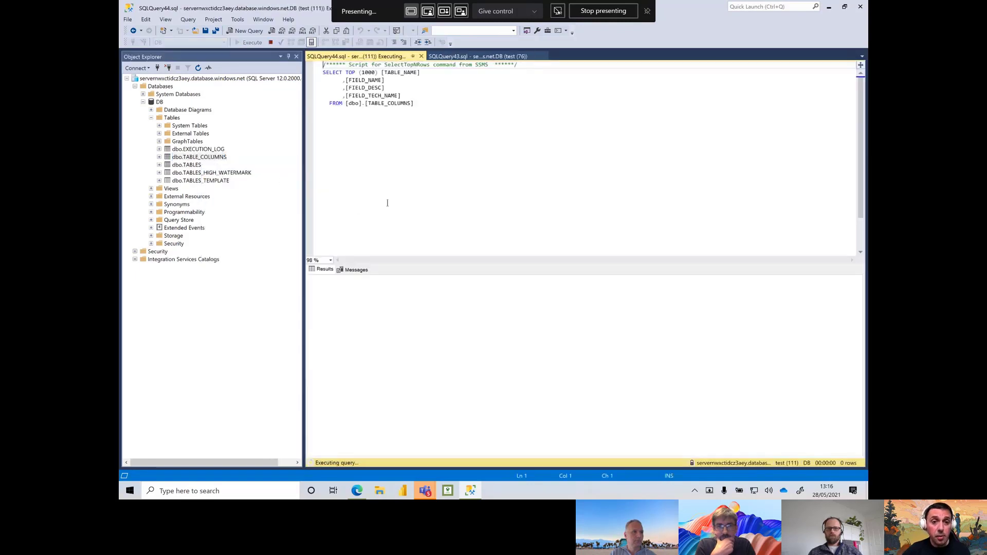
{"action": "left_click", "coordinate": [364, 305]}
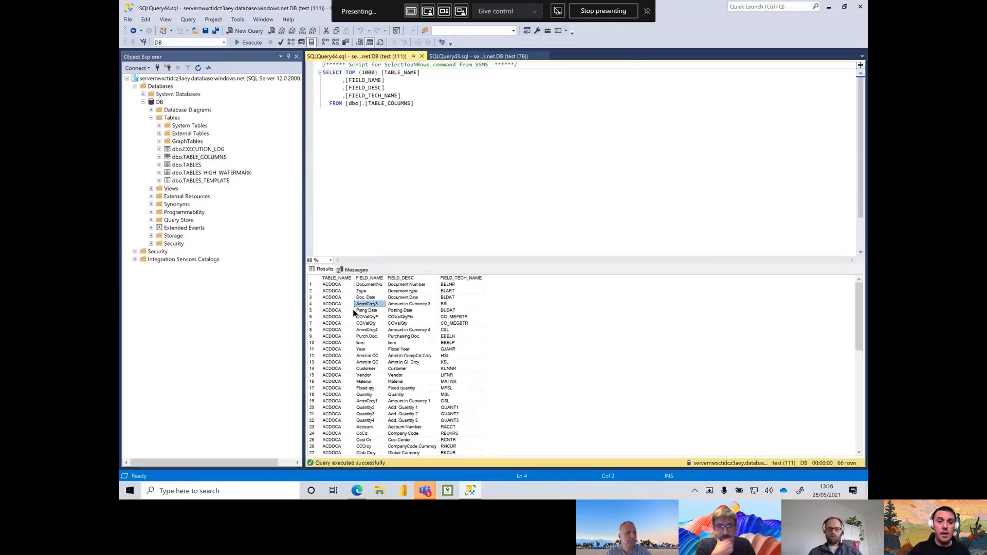
{"action": "key", "text": "Left"}
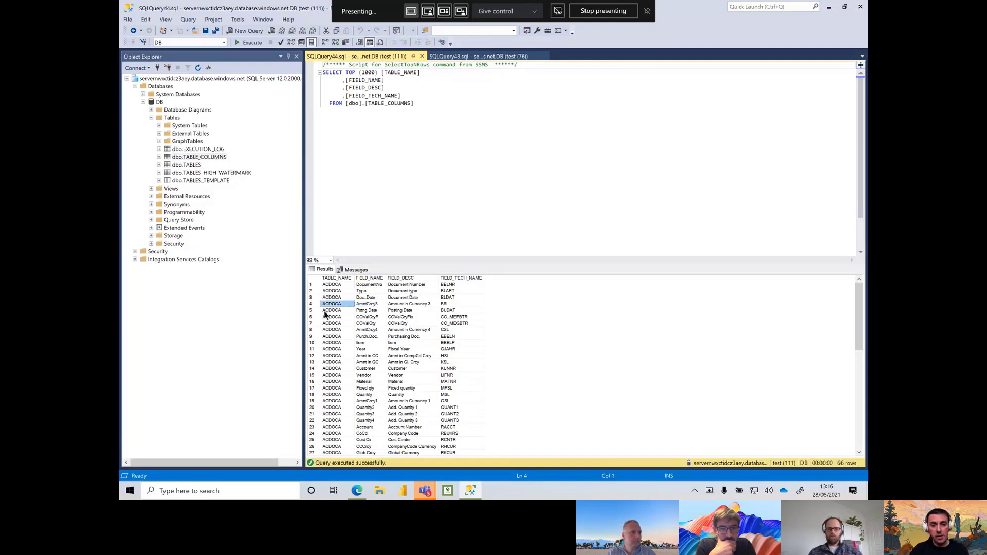
{"action": "scroll", "coordinate": [434, 354], "scroll_direction": "down", "scroll_amount": 5}
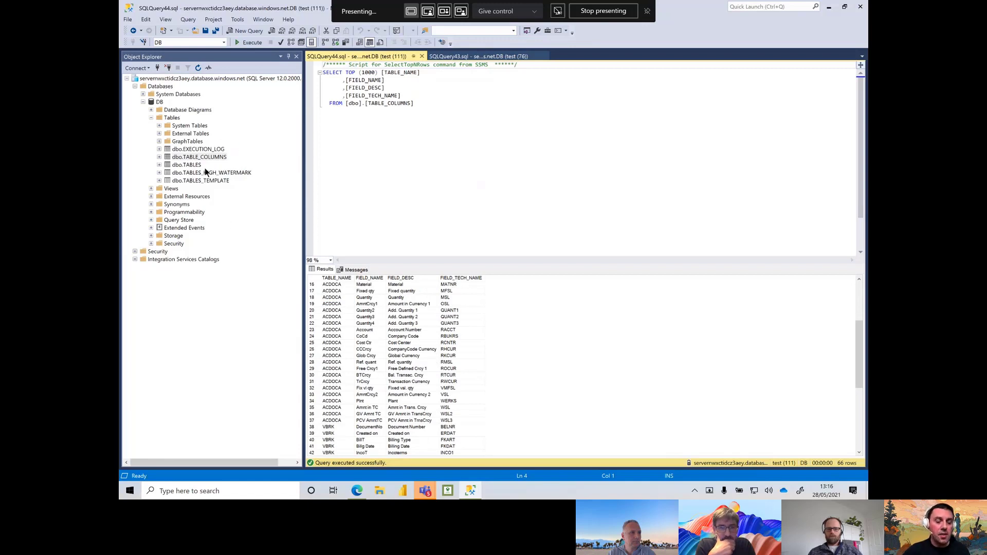
Query the top 1000 rows of dbo.EXECUTION_LOG, adding ORDER BY [EXECUTION_START] DESC to the statement
{"action": "right_click", "coordinate": [220, 151]}
{"action": "left_click", "coordinate": [280, 171]}
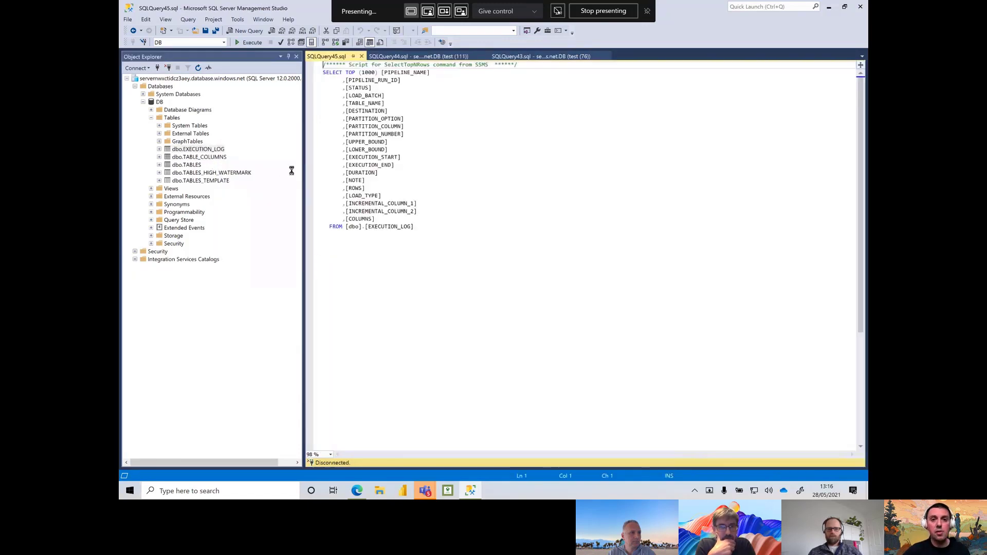
{"action": "key", "text": "Return"}
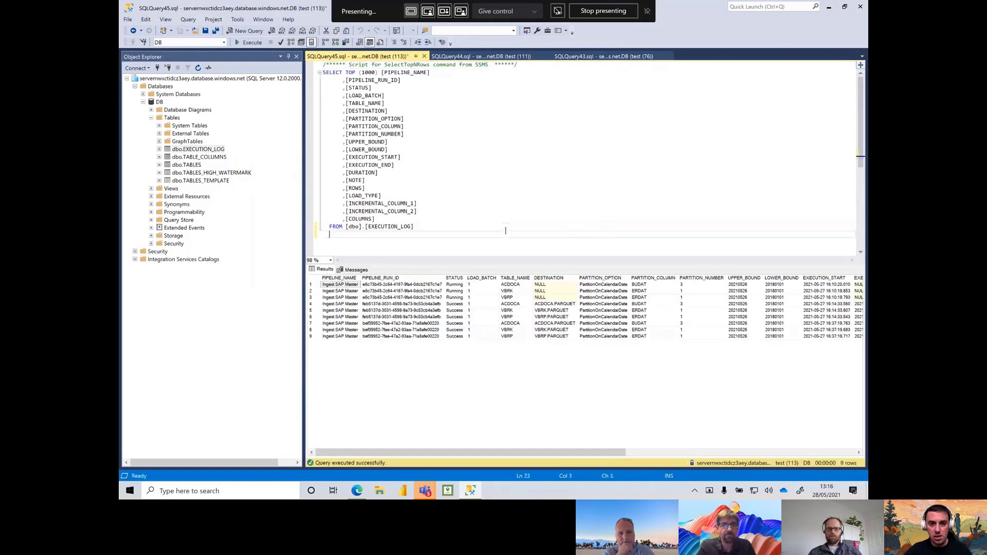
{"action": "type", "text": "ORDER B"}
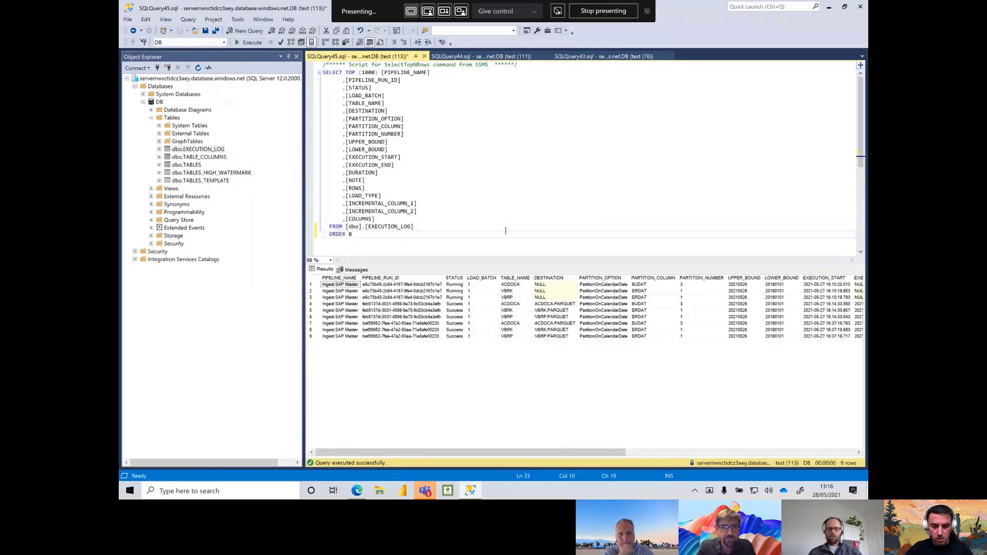
{"action": "type", "text": "Y"}
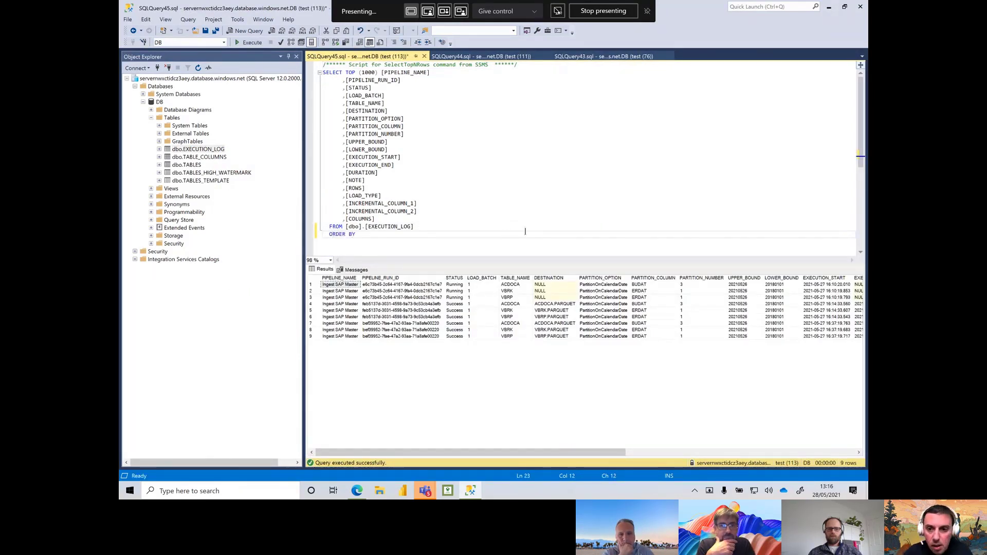
{"action": "double_click", "coordinate": [383, 156]}
{"action": "key", "text": "ctrl+c"}
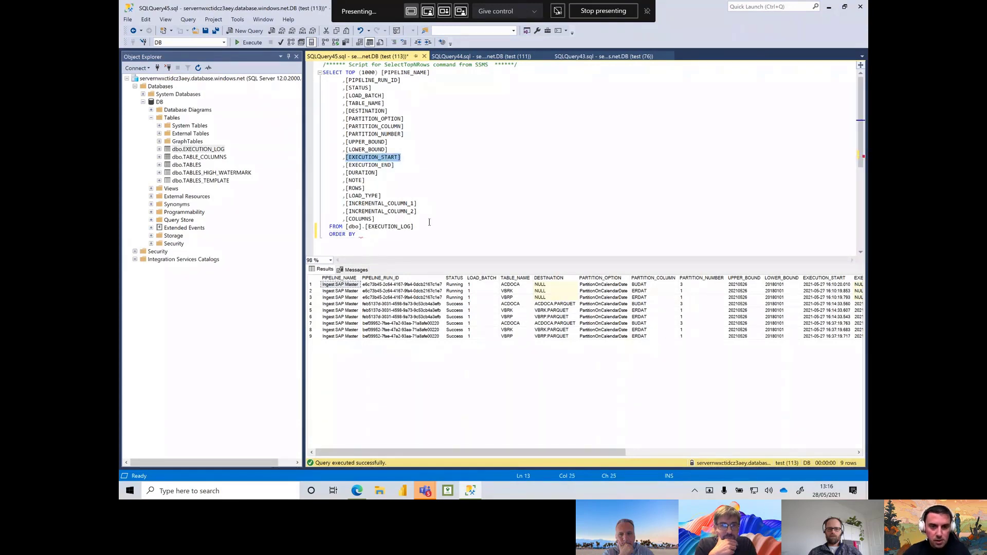
{"action": "left_click", "coordinate": [436, 234]}
{"action": "key", "text": "ctrl+v"}
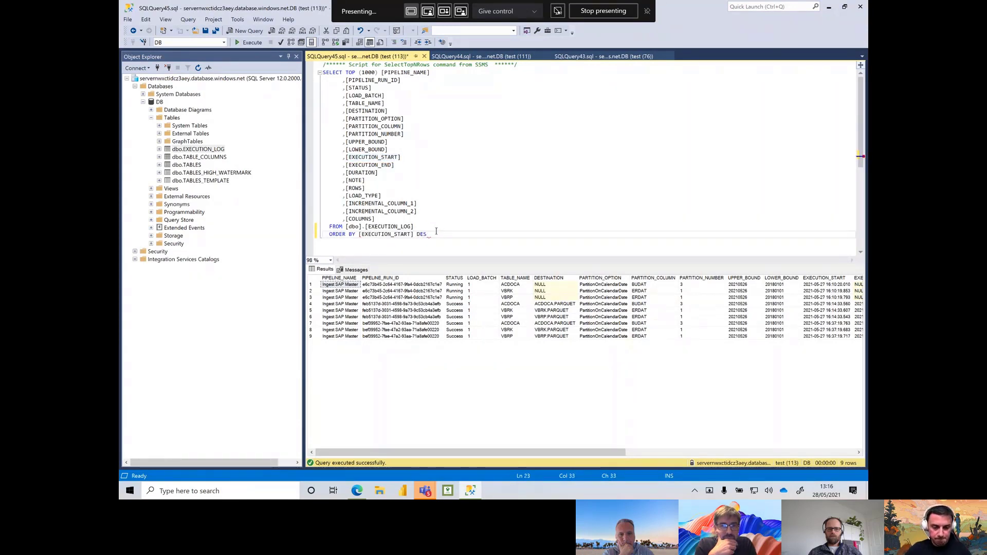
{"action": "key", "text": "F5"}
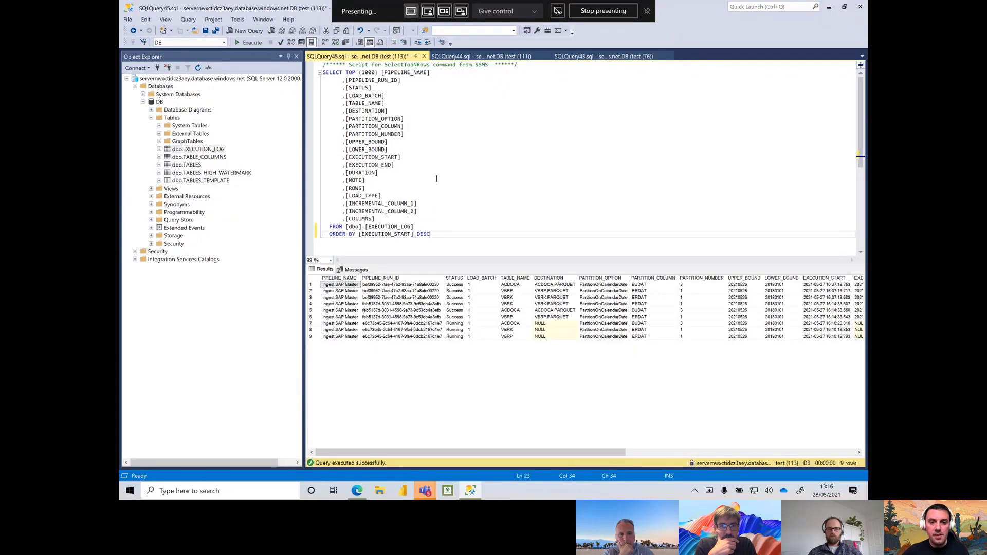
Examine the table names, parquet destinations, row counts and durations of the most recent runs in the execution log
{"action": "left_click_drag", "start_coordinate": [518, 284], "coordinate": [519, 295]}
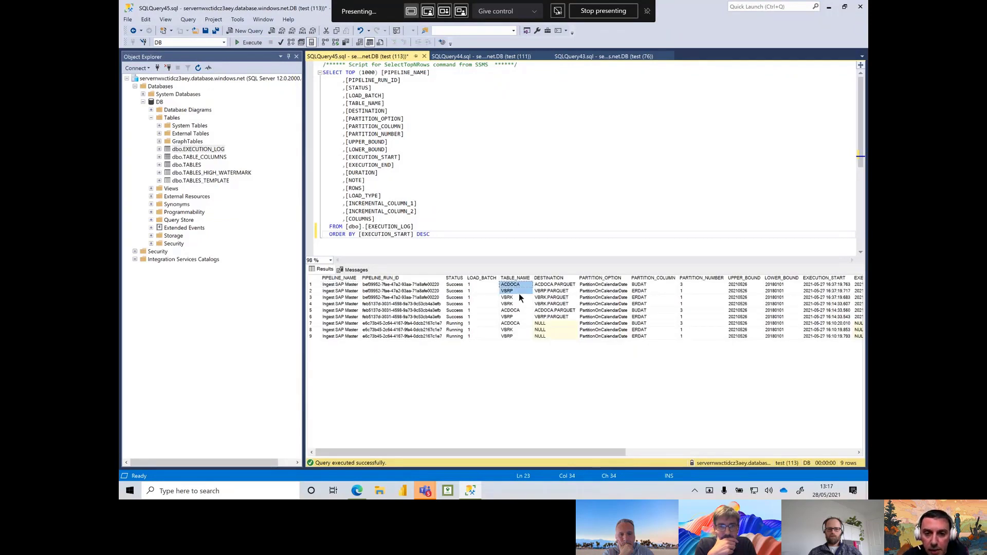
{"action": "left_click", "coordinate": [561, 286]}
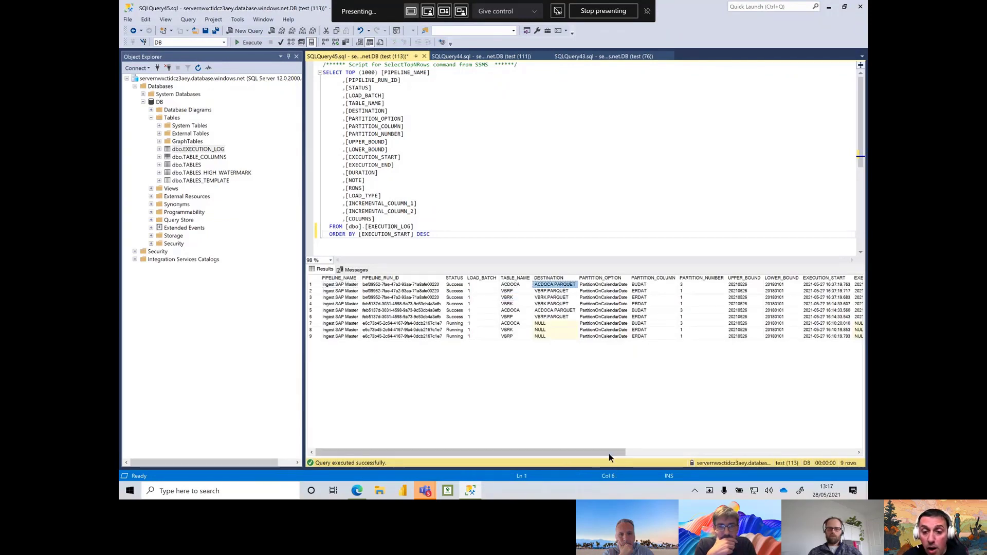
{"action": "left_click_drag", "start_coordinate": [609, 452], "coordinate": [709, 449]}
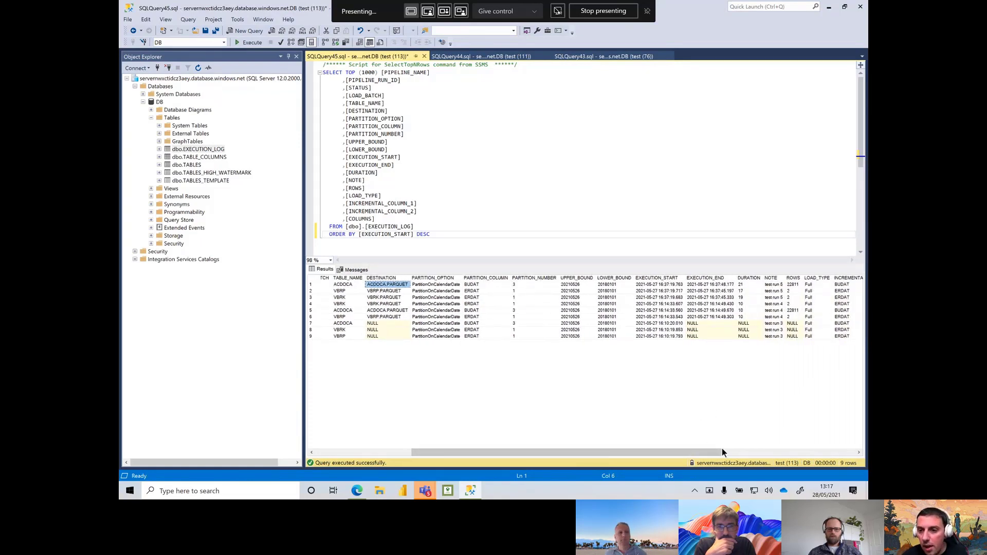
{"action": "left_click", "coordinate": [792, 286]}
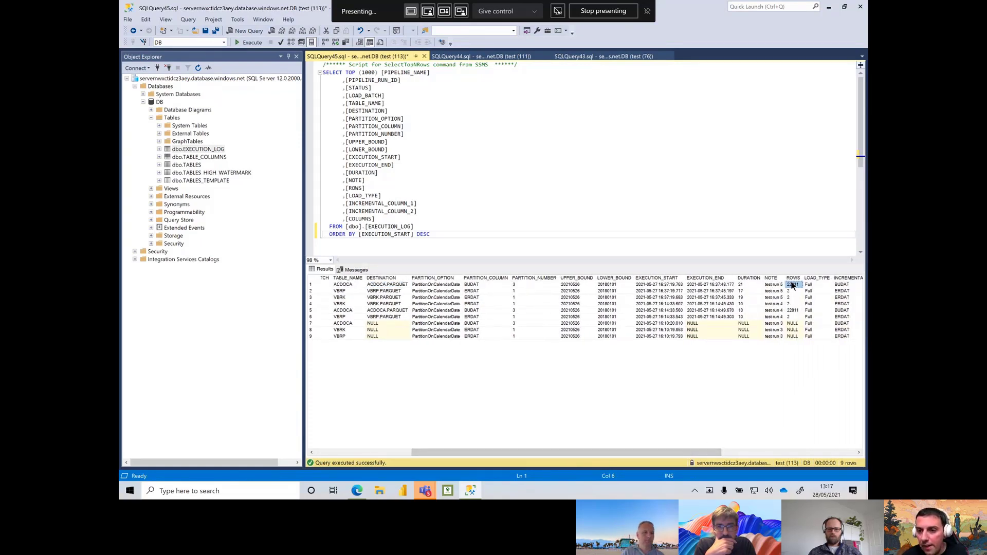
{"action": "left_click", "coordinate": [749, 286]}
{"action": "left_click_drag", "start_coordinate": [751, 303], "coordinate": [750, 301]}
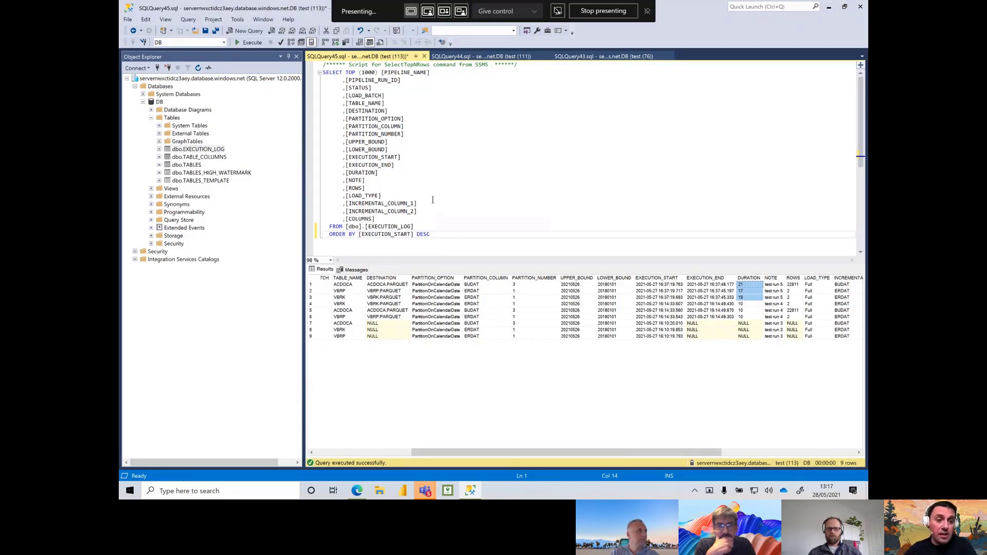
Query the top 1000 rows of dbo.TABLES_TEMPLATE, view them in an enlarged results area, and stop presenting the screen
{"action": "right_click", "coordinate": [206, 180]}
{"action": "left_click", "coordinate": [273, 201]}
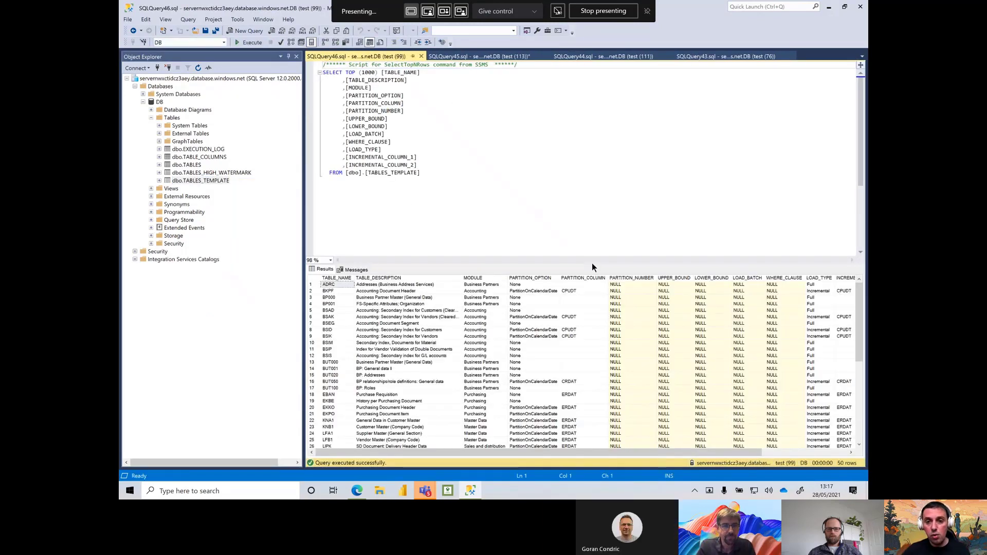
{"action": "left_click_drag", "start_coordinate": [592, 263], "coordinate": [591, 206]}
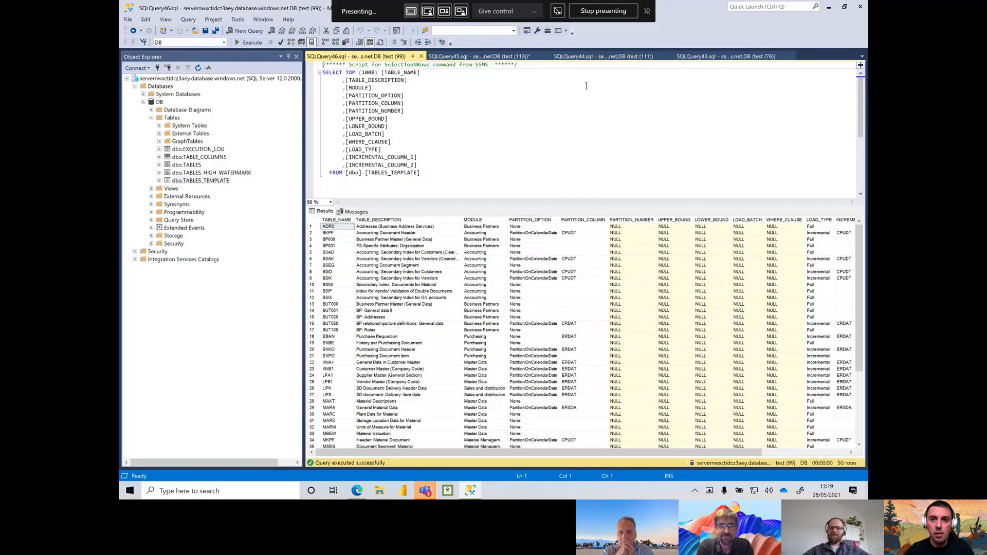
{"action": "left_click", "coordinate": [603, 11]}
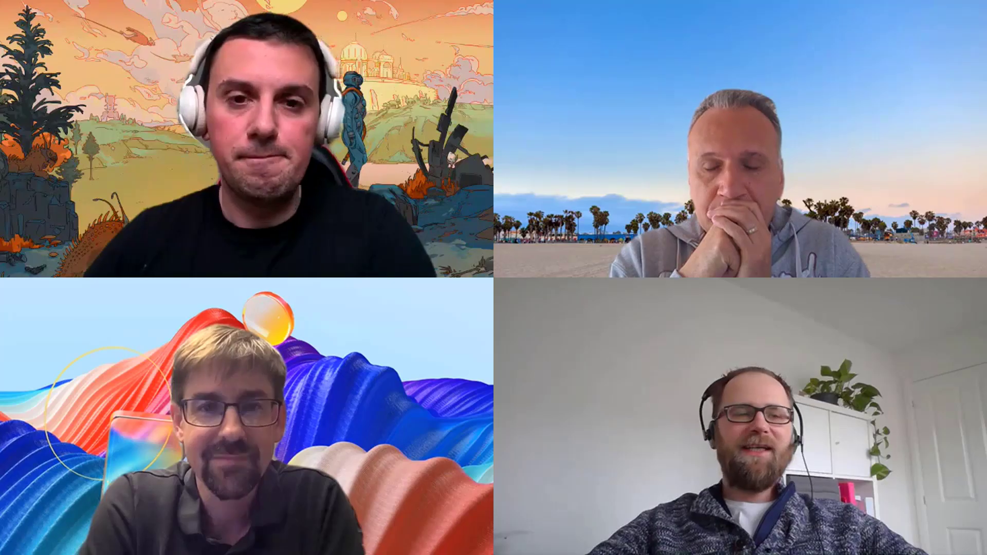
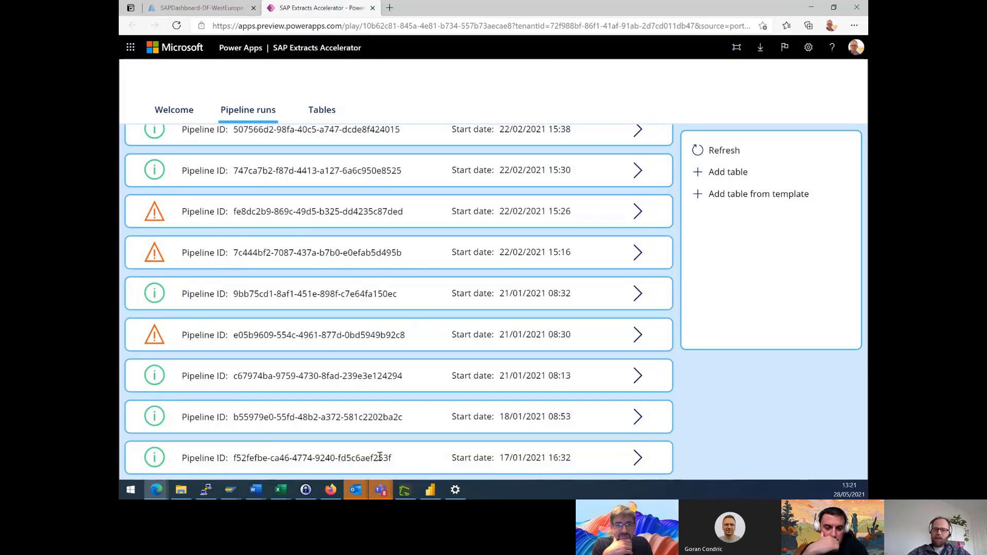
In the SAP Extracts Accelerator app, inspect the details of the pipeline runs started on 17/01/2021 16:32 and 18/01/2021 08:53
{"action": "left_click_drag", "start_coordinate": [510, 459], "coordinate": [542, 458]}
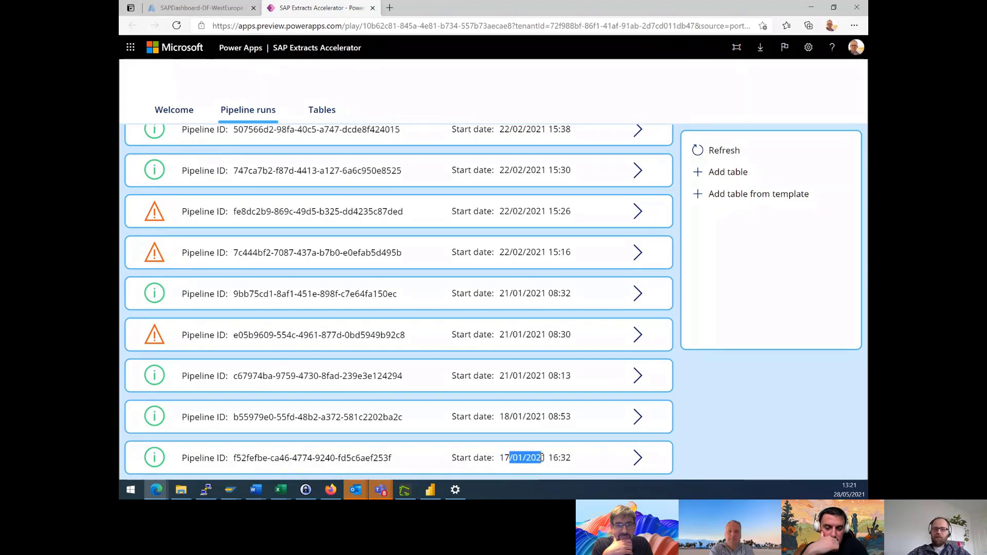
{"action": "left_click", "coordinate": [638, 458]}
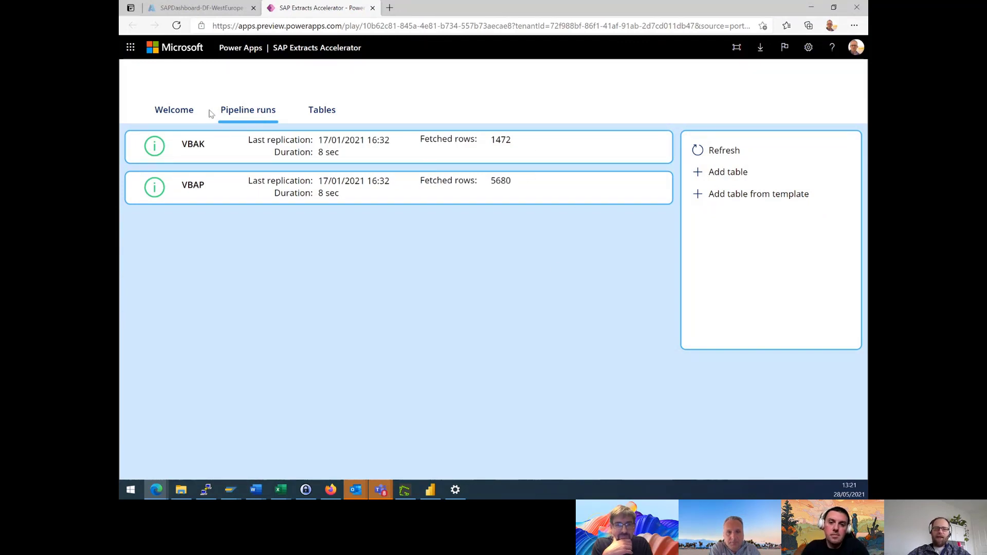
{"action": "left_click", "coordinate": [188, 109]}
{"action": "left_click", "coordinate": [417, 272]}
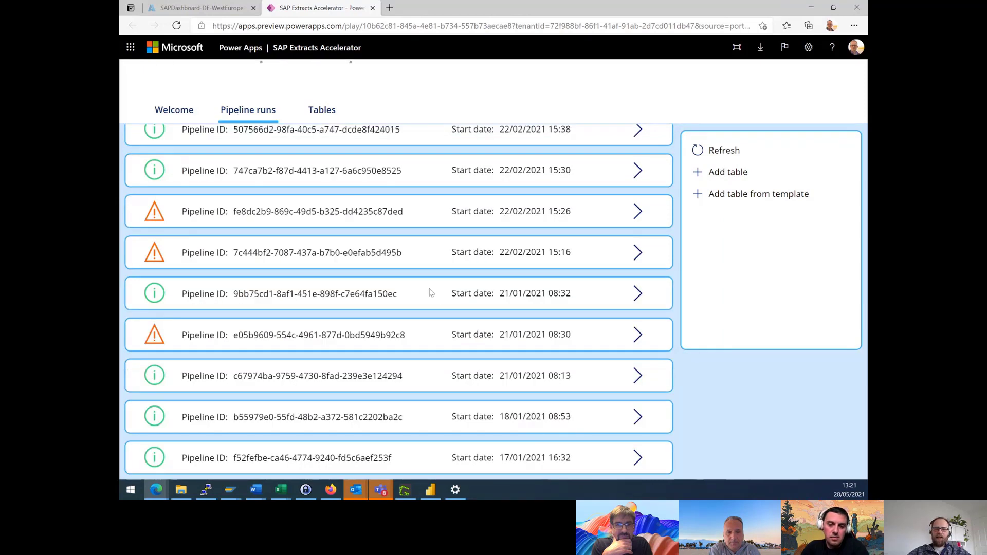
{"action": "left_click", "coordinate": [639, 417]}
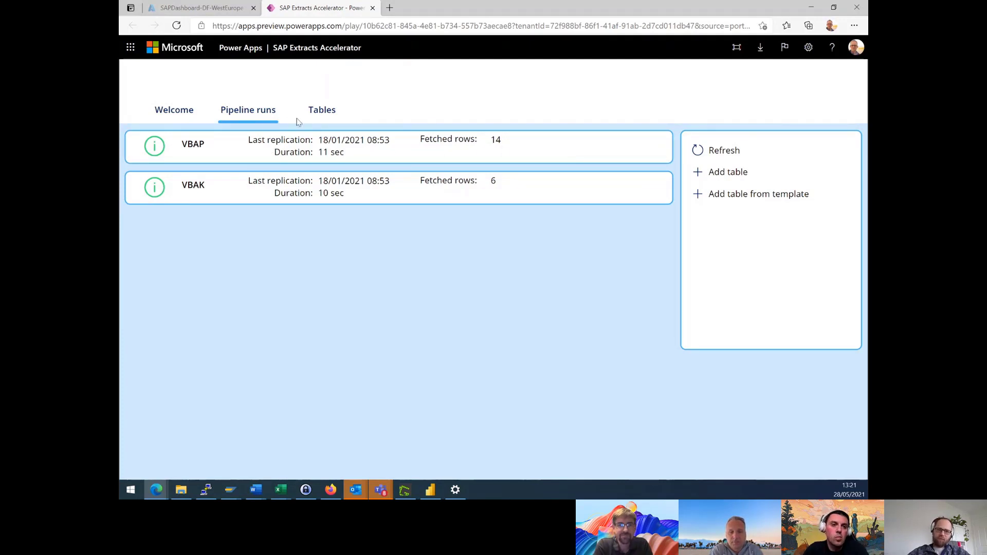
Examine the configured SAP tables with their partitioning, load type and last replication status
{"action": "left_click", "coordinate": [326, 107]}
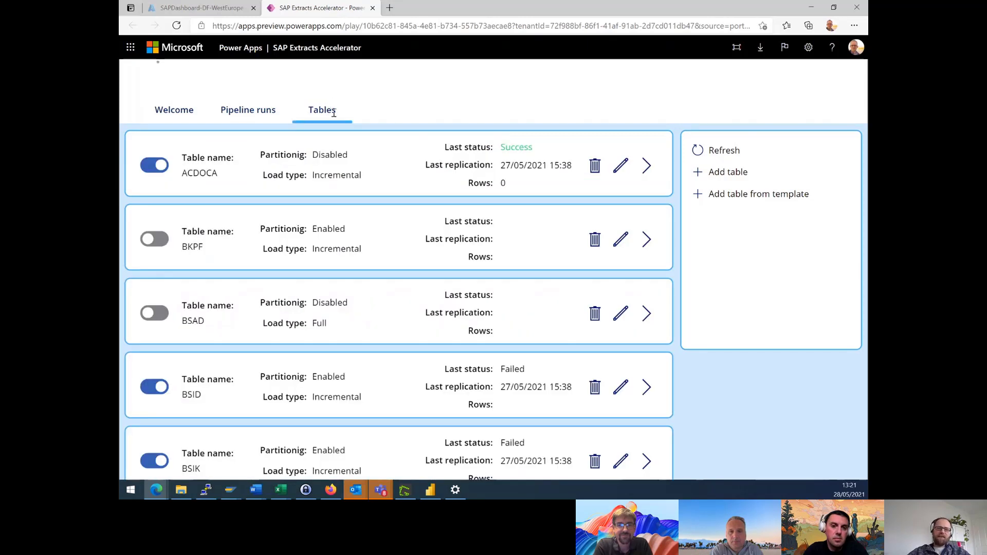
{"action": "scroll", "coordinate": [375, 183], "scroll_direction": "down", "scroll_amount": 3}
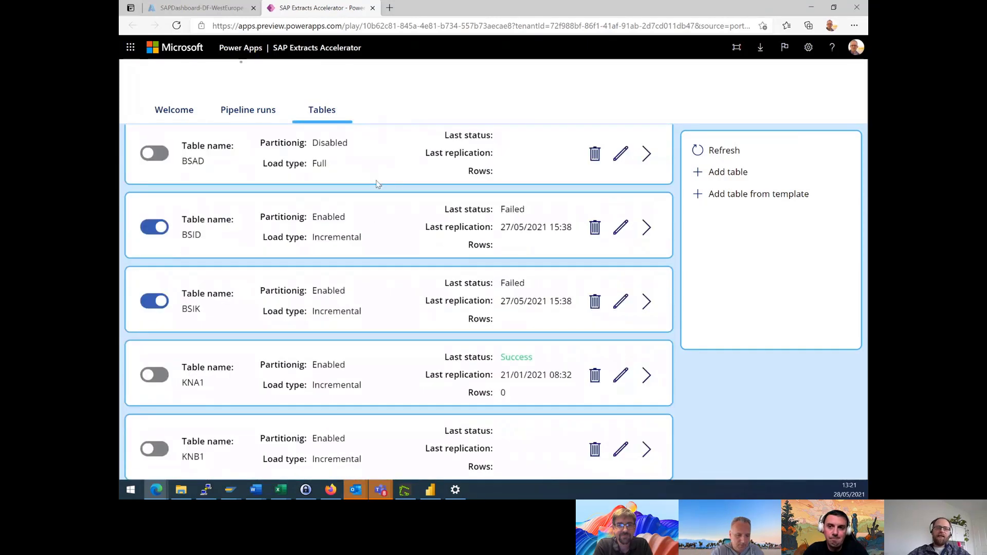
{"action": "scroll", "coordinate": [376, 249], "scroll_direction": "down", "scroll_amount": 10}
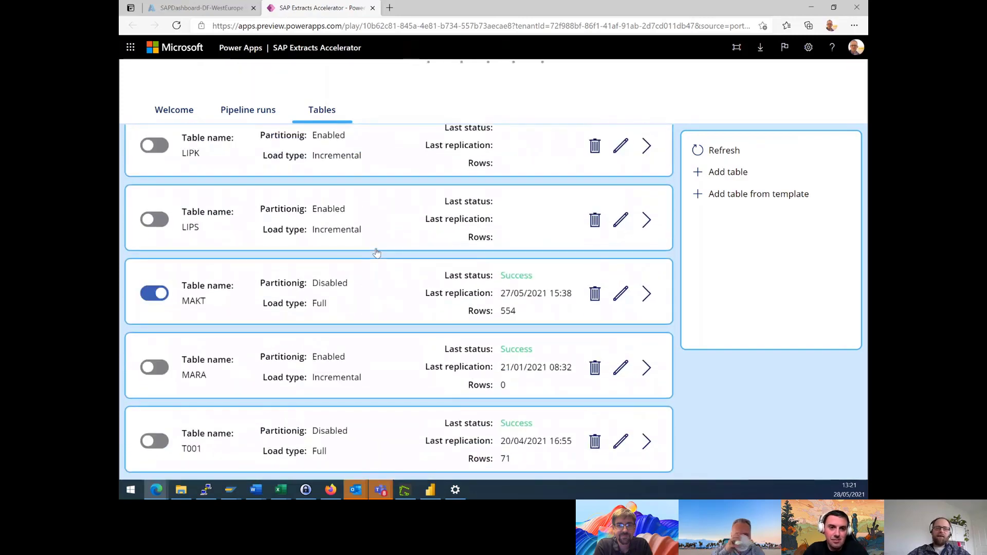
{"action": "scroll", "coordinate": [375, 252], "scroll_direction": "down", "scroll_amount": 3}
{"action": "scroll", "coordinate": [350, 239], "scroll_direction": "up", "scroll_amount": 9}
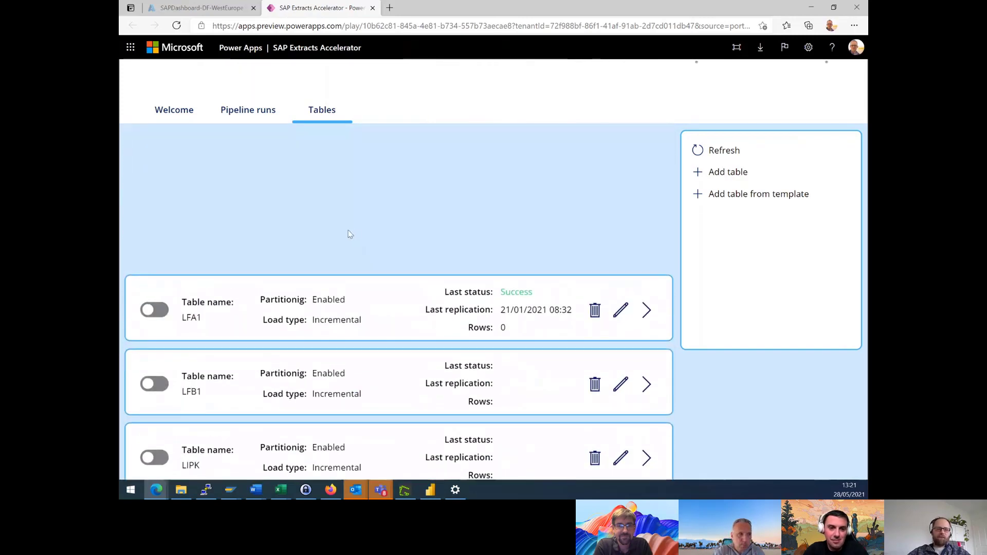
{"action": "scroll", "coordinate": [350, 234], "scroll_direction": "up", "scroll_amount": 10}
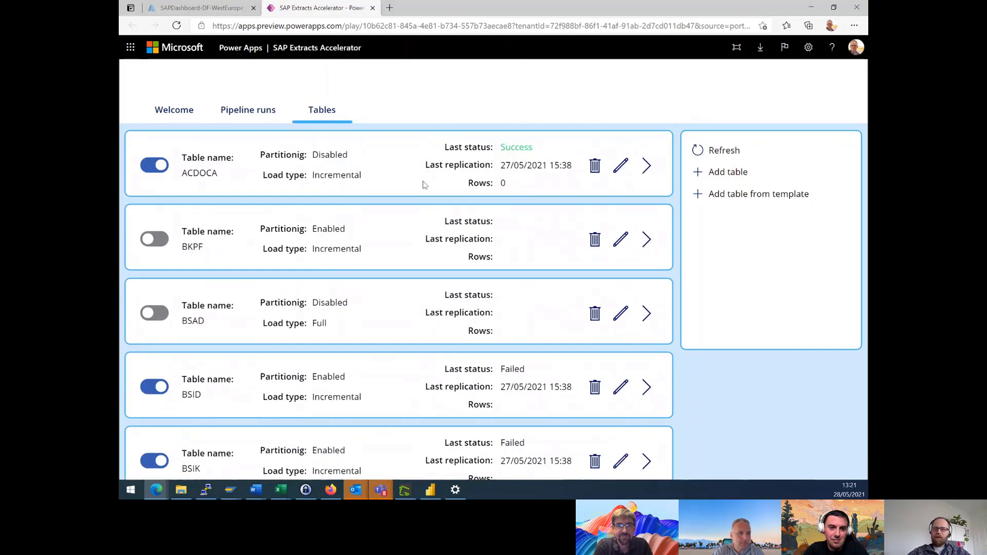
Find the VBAK table in the list of configured tables and open its settings for editing
{"action": "scroll", "coordinate": [375, 229], "scroll_direction": "down", "scroll_amount": 10}
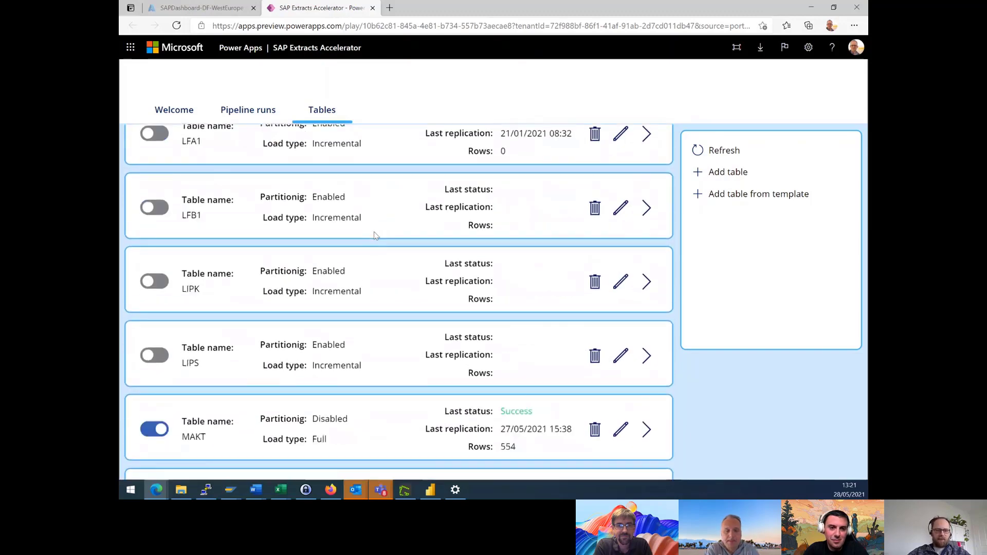
{"action": "scroll", "coordinate": [376, 236], "scroll_direction": "down", "scroll_amount": 10}
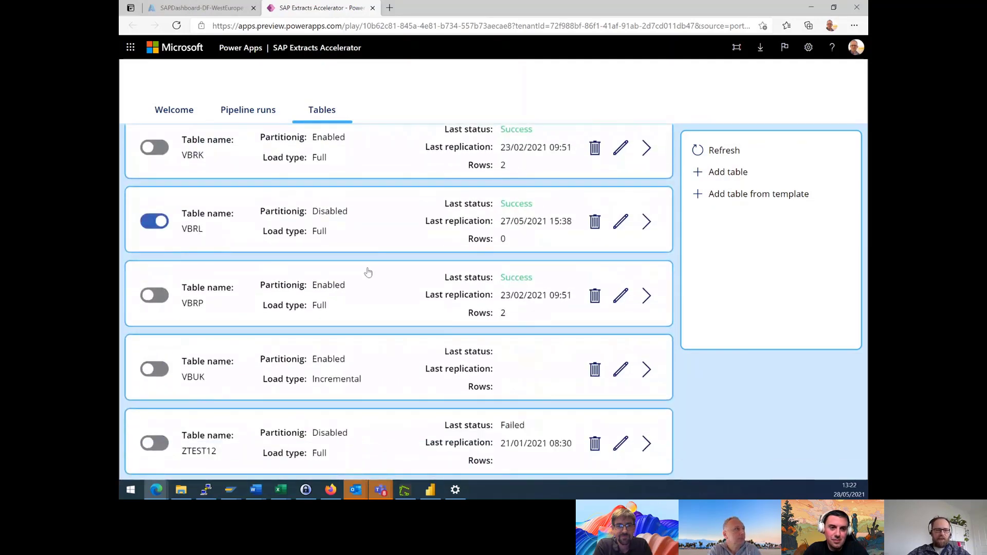
{"action": "scroll", "coordinate": [347, 260], "scroll_direction": "up", "scroll_amount": 3}
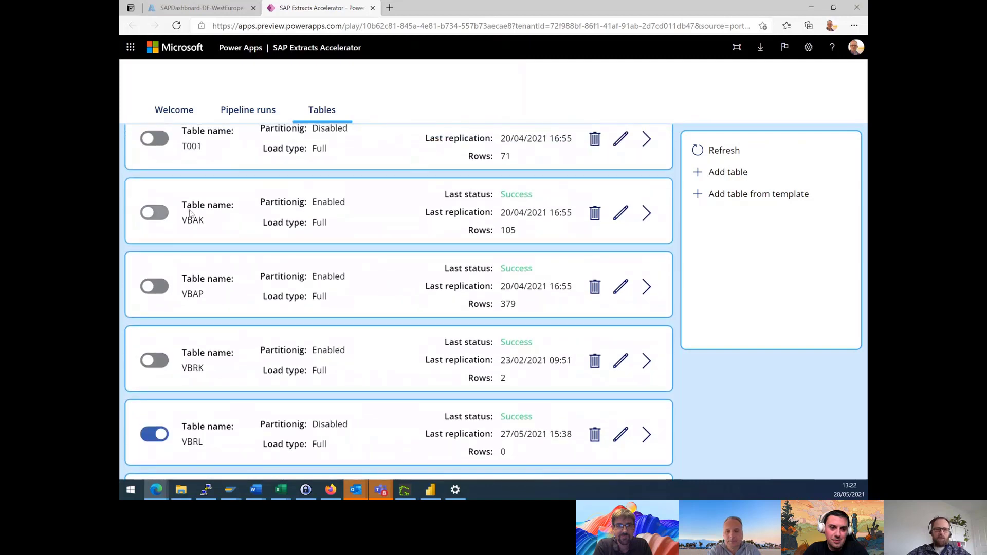
{"action": "left_click", "coordinate": [621, 213]}
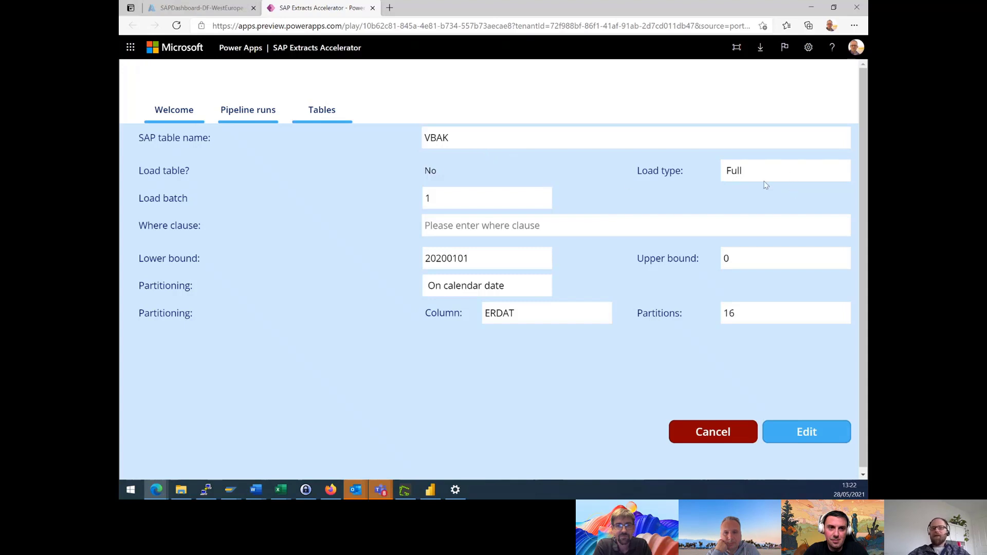
Try changing the VBAK table's load type to Incremental, then discard the edit
{"action": "left_click", "coordinate": [804, 438]}
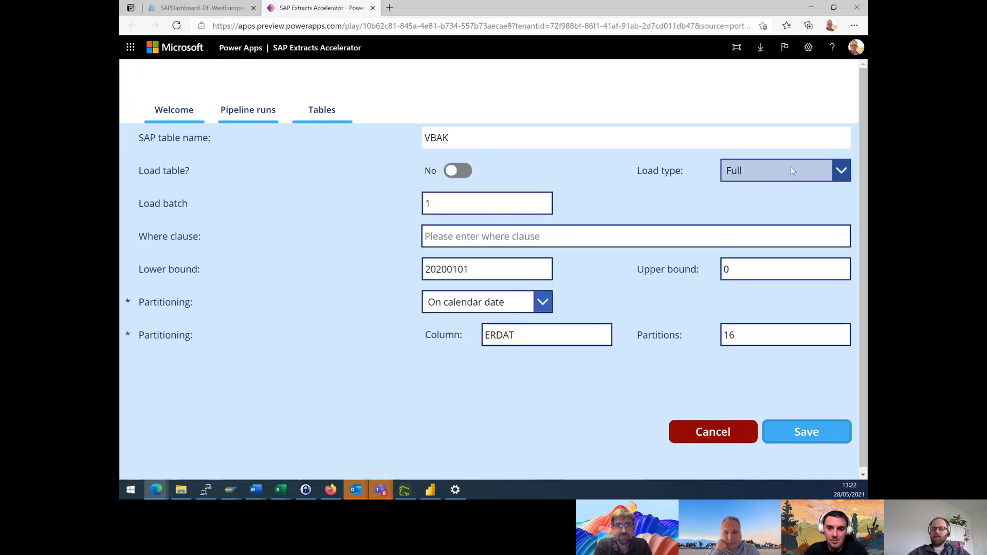
{"action": "left_click", "coordinate": [791, 169]}
{"action": "left_click", "coordinate": [771, 217]}
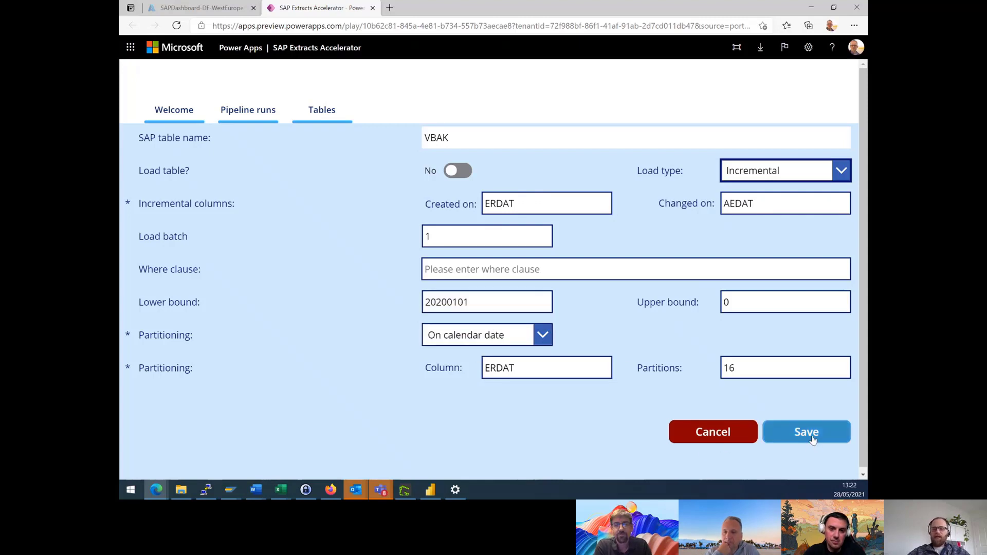
{"action": "left_click", "coordinate": [740, 437]}
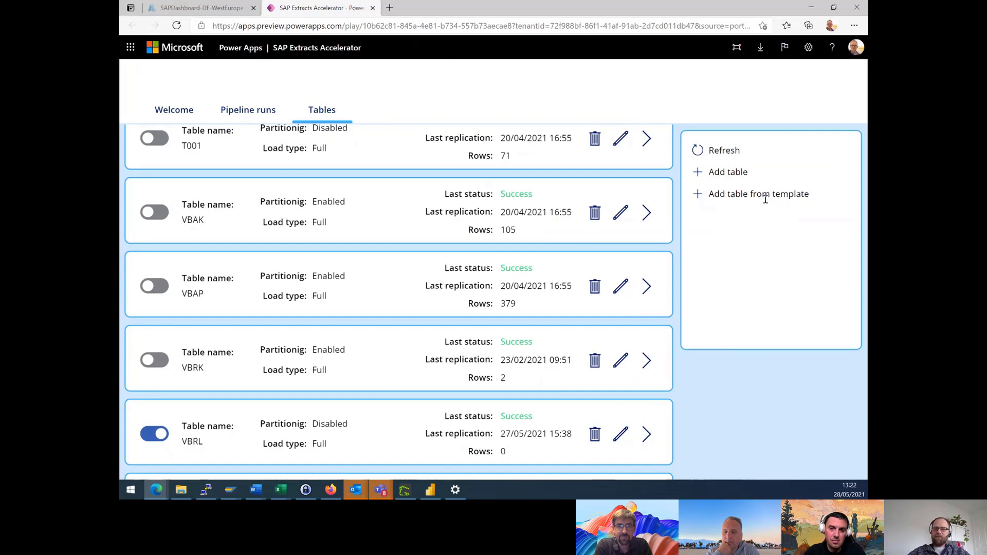
Start a new table entry named MARA and discard it without saving
{"action": "left_click", "coordinate": [699, 175]}
{"action": "left_click", "coordinate": [473, 135]}
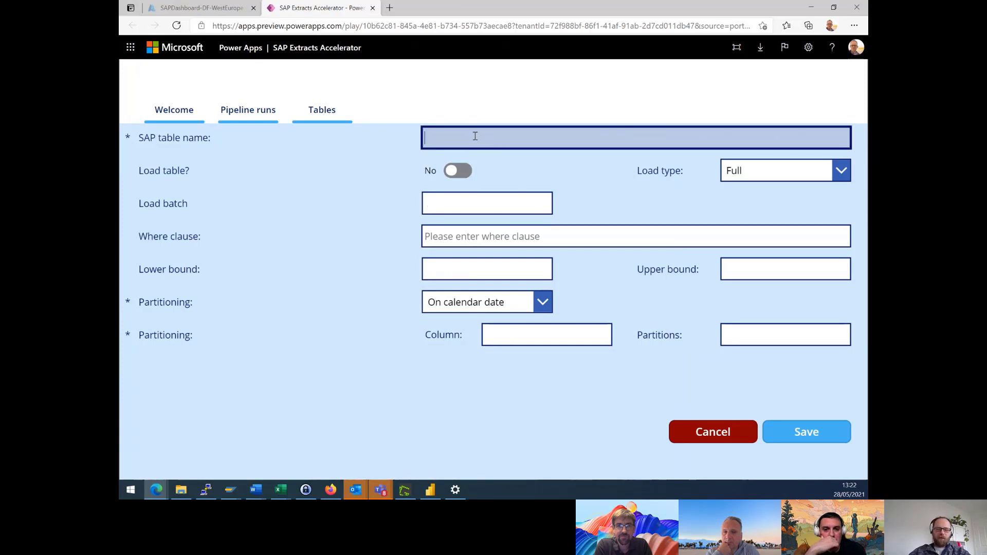
{"action": "type", "text": "MARA"}
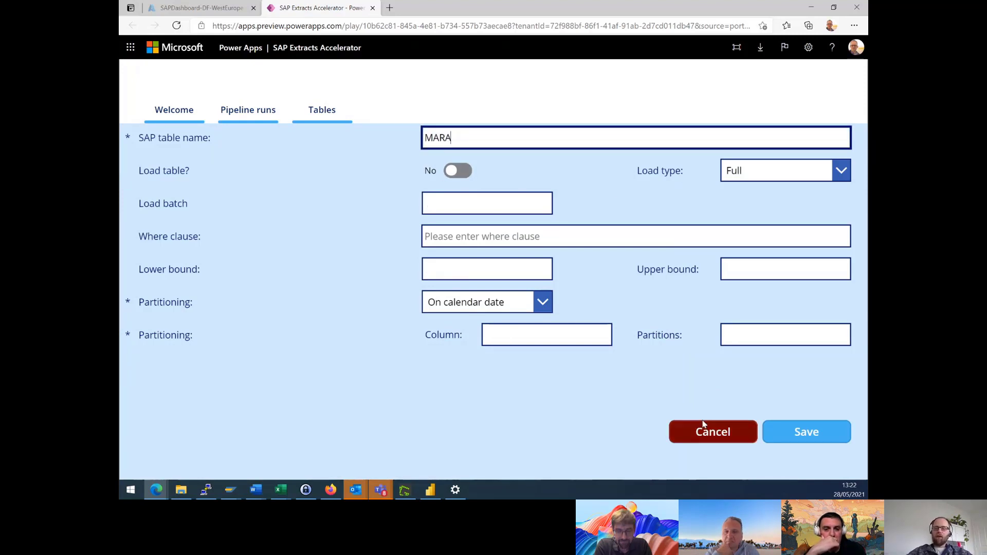
{"action": "left_click", "coordinate": [708, 437]}
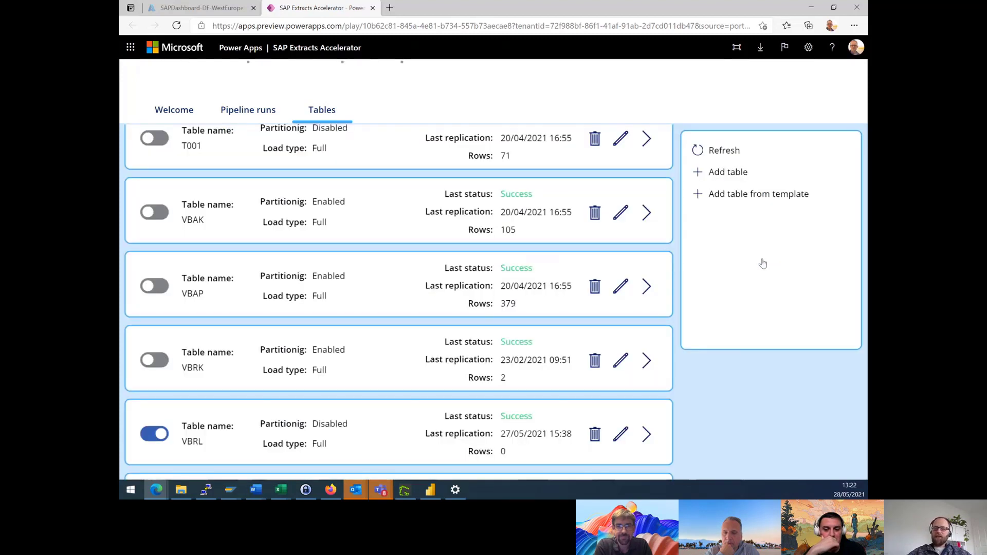
Import the MARC table (Plant Data for Material) from the Master Data template and locate it among the configured tables
{"action": "left_click", "coordinate": [699, 195]}
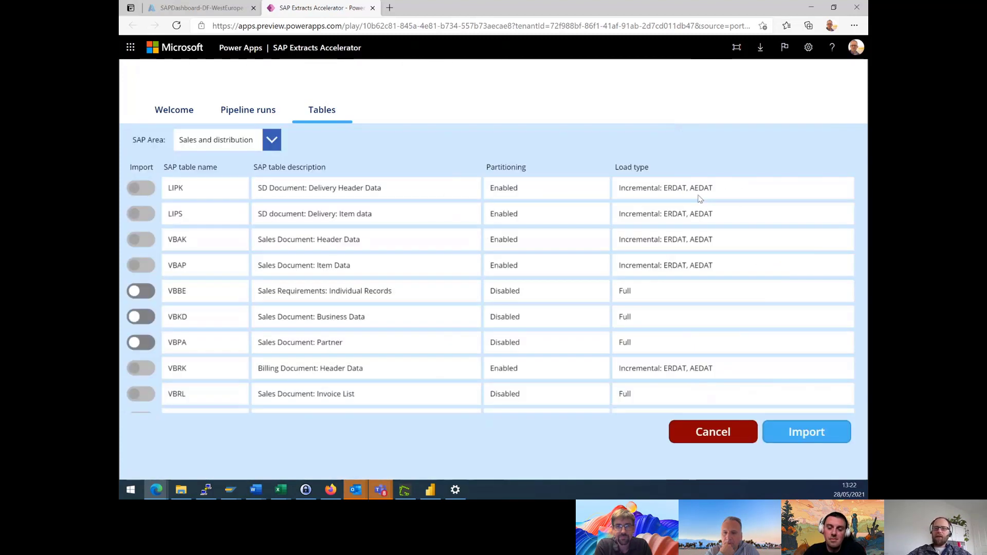
{"action": "left_click", "coordinate": [228, 144]}
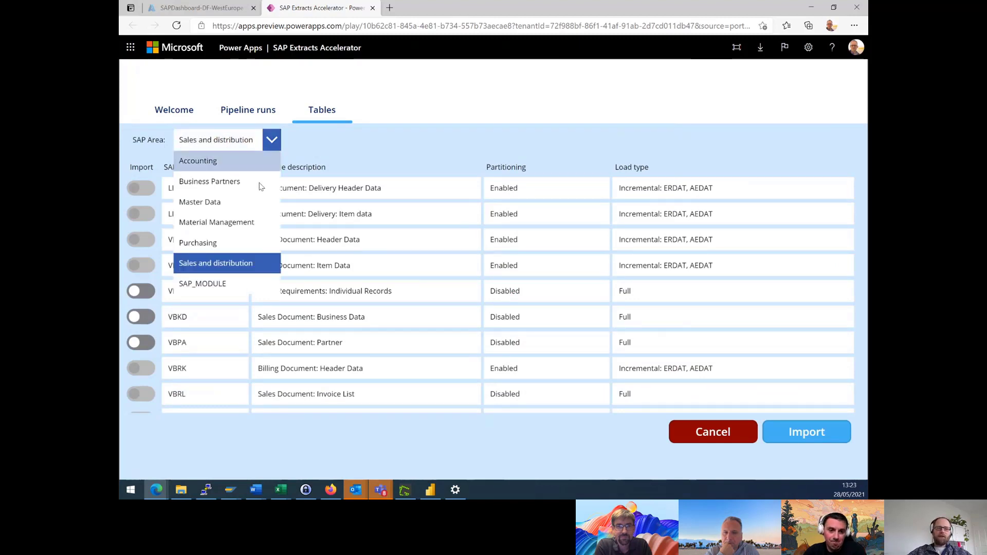
{"action": "left_click", "coordinate": [244, 202]}
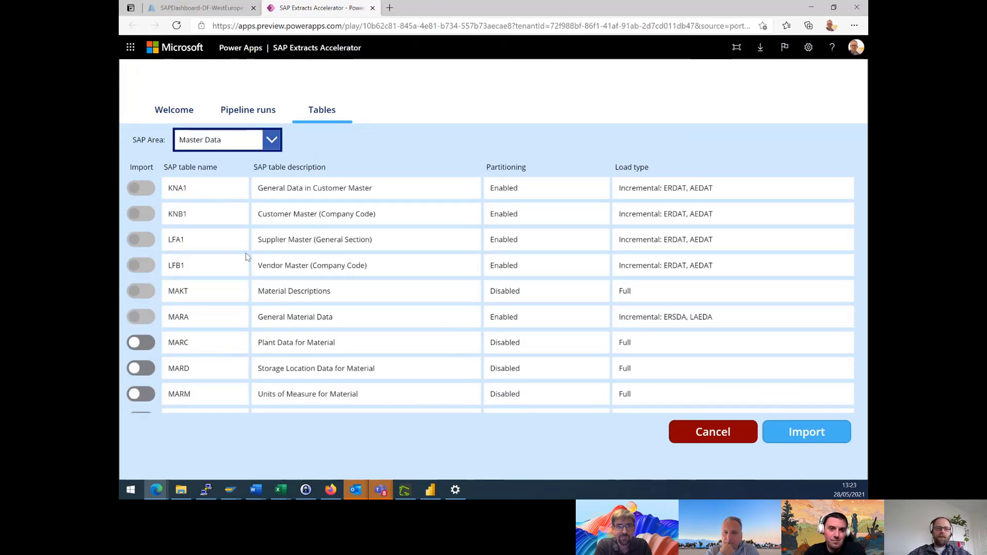
{"action": "scroll", "coordinate": [205, 316], "scroll_direction": "down", "scroll_amount": 4}
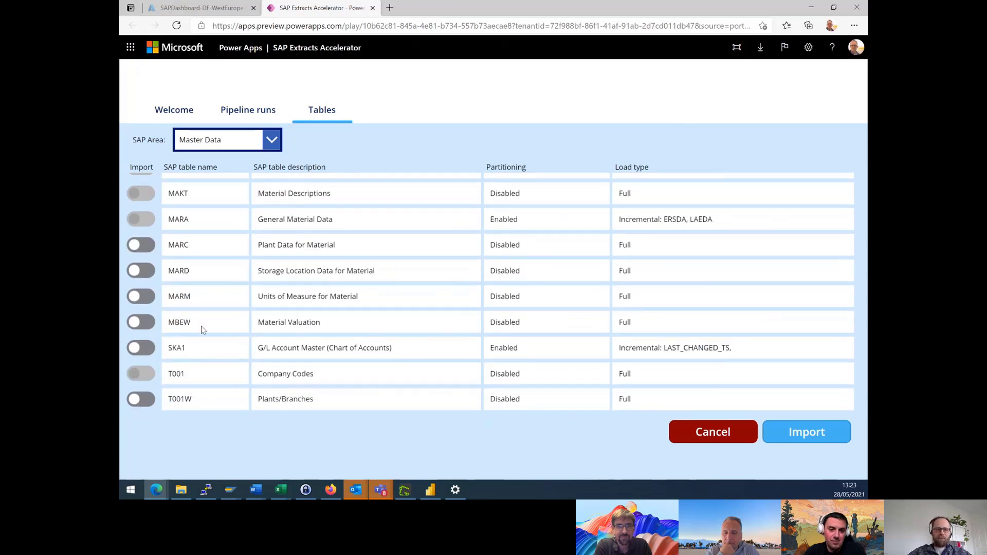
{"action": "scroll", "coordinate": [202, 326], "scroll_direction": "up", "scroll_amount": 3}
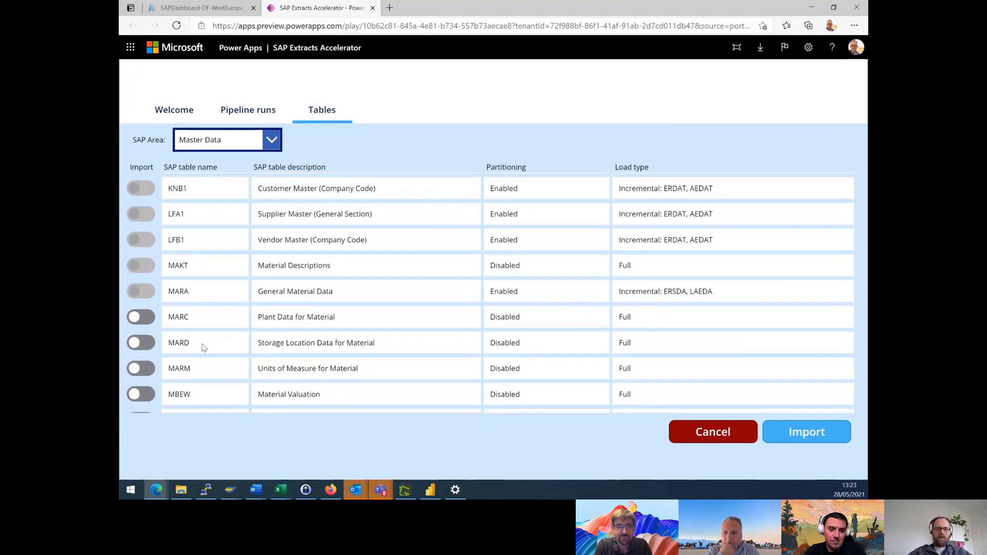
{"action": "left_click", "coordinate": [142, 317]}
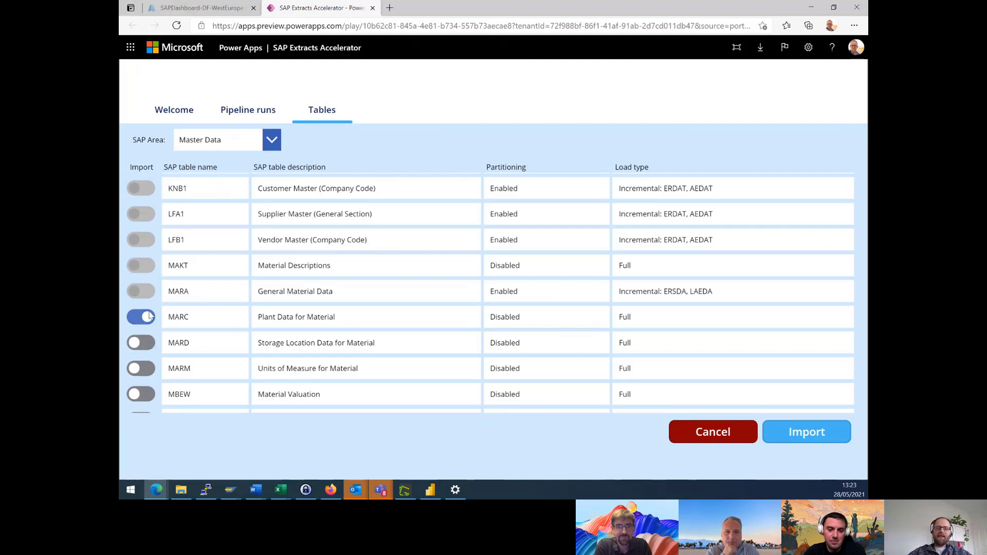
{"action": "left_click", "coordinate": [826, 441]}
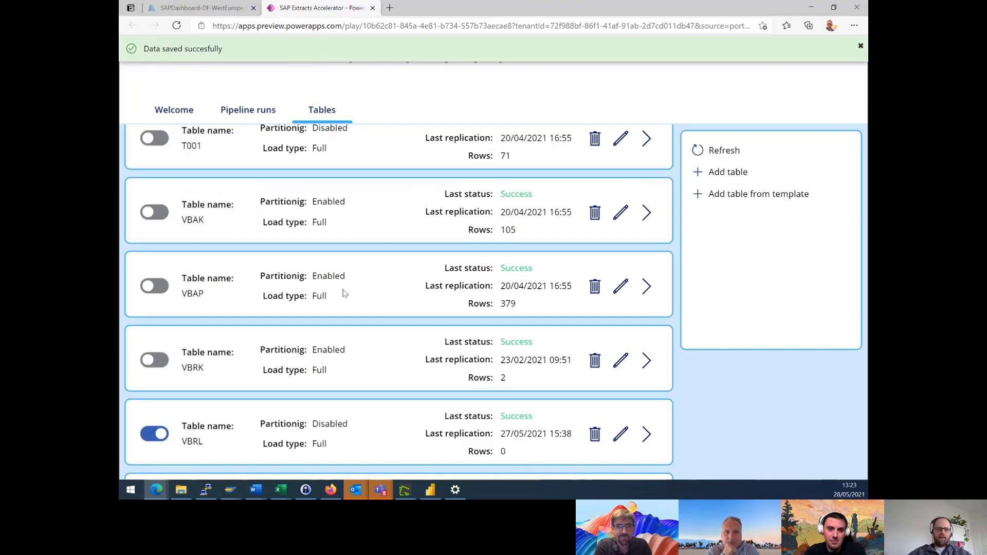
{"action": "scroll", "coordinate": [343, 288], "scroll_direction": "down", "scroll_amount": 3}
{"action": "scroll", "coordinate": [349, 288], "scroll_direction": "up", "scroll_amount": 1}
{"action": "scroll", "coordinate": [317, 279], "scroll_direction": "up", "scroll_amount": 8}
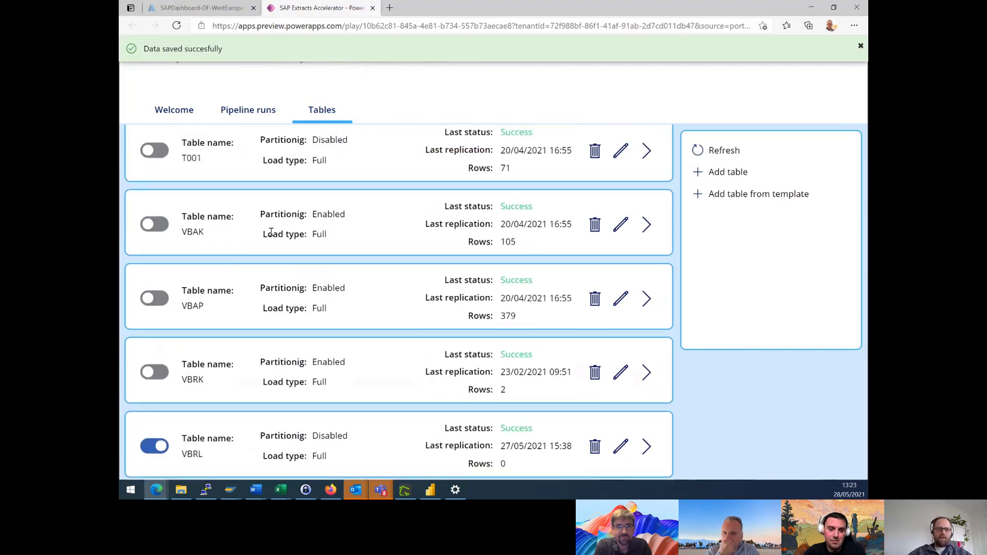
{"action": "scroll", "coordinate": [311, 332], "scroll_direction": "down", "scroll_amount": 1}
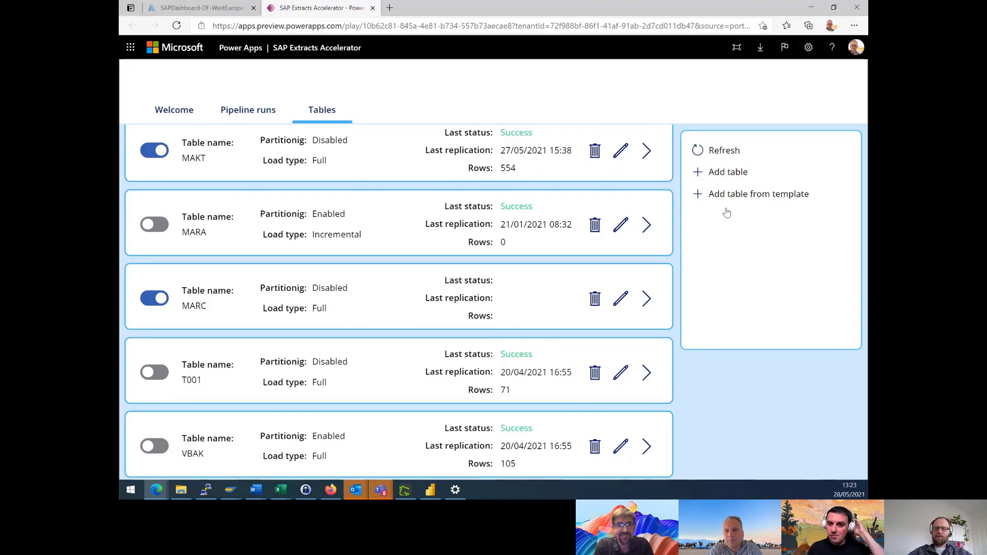
Import the SKA1 table (G/L Account Master) from the Master Data template
{"action": "left_click", "coordinate": [701, 194]}
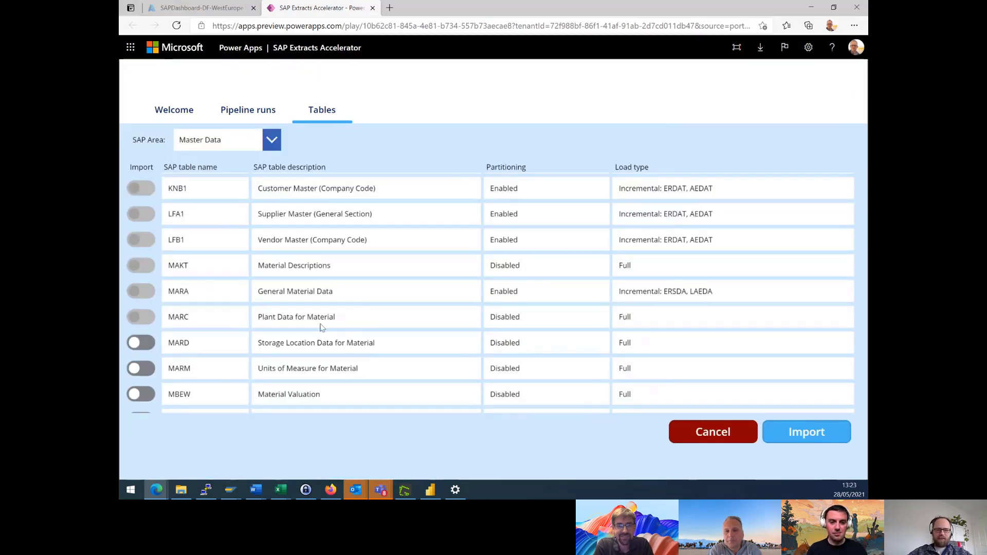
{"action": "scroll", "coordinate": [351, 352], "scroll_direction": "down", "scroll_amount": 2}
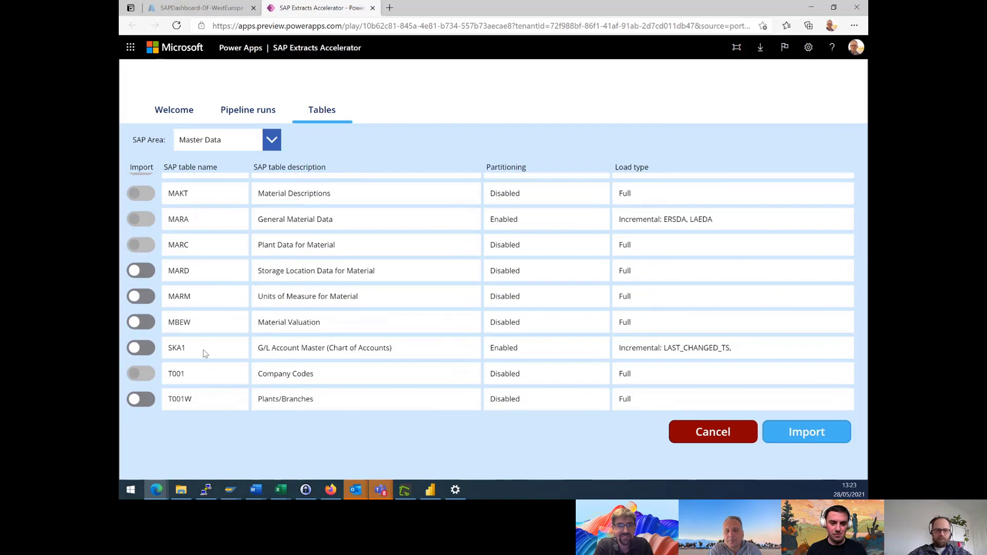
{"action": "left_click", "coordinate": [138, 348]}
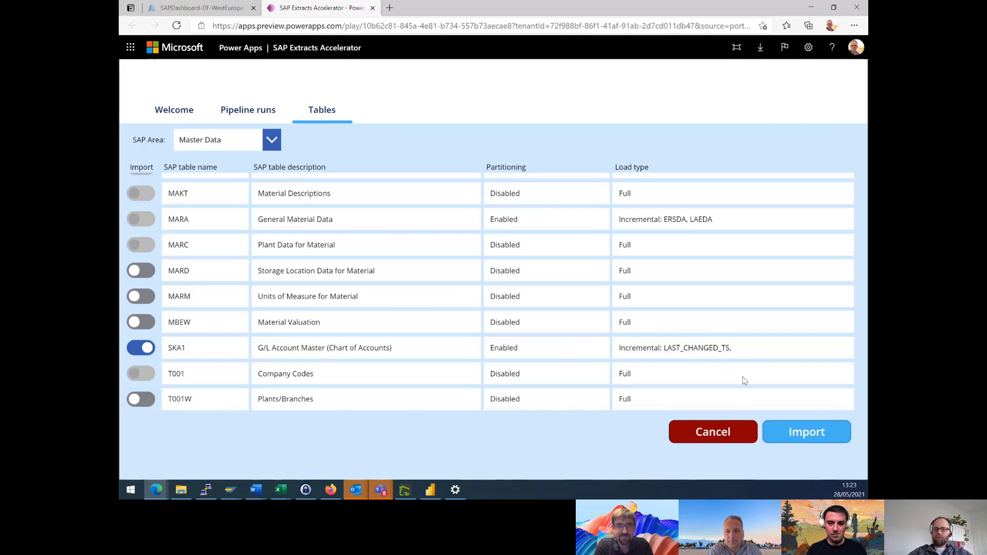
{"action": "left_click", "coordinate": [817, 438]}
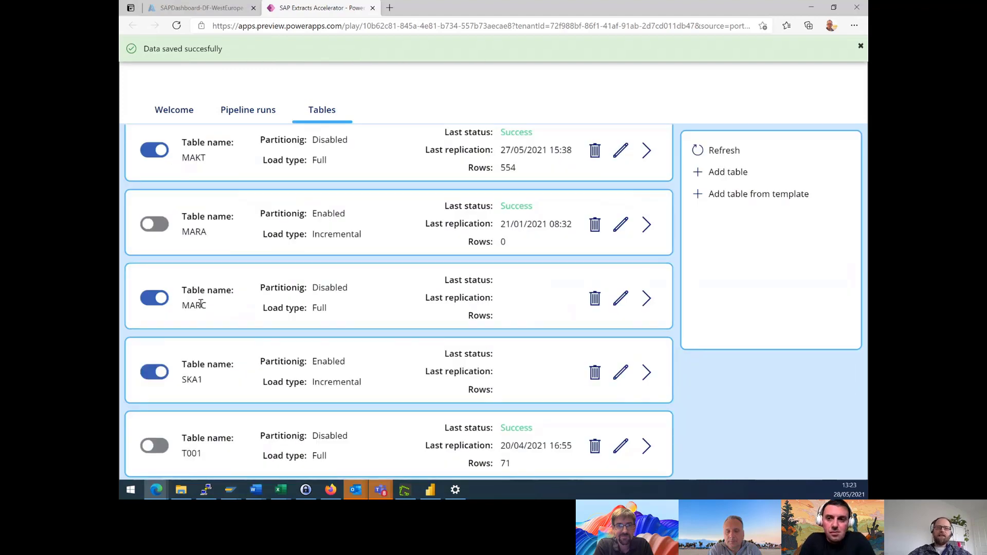
Turn off loading for the SKA1 and MARC tables and return to the start of the table list
{"action": "scroll", "coordinate": [220, 331], "scroll_direction": "down", "scroll_amount": 1}
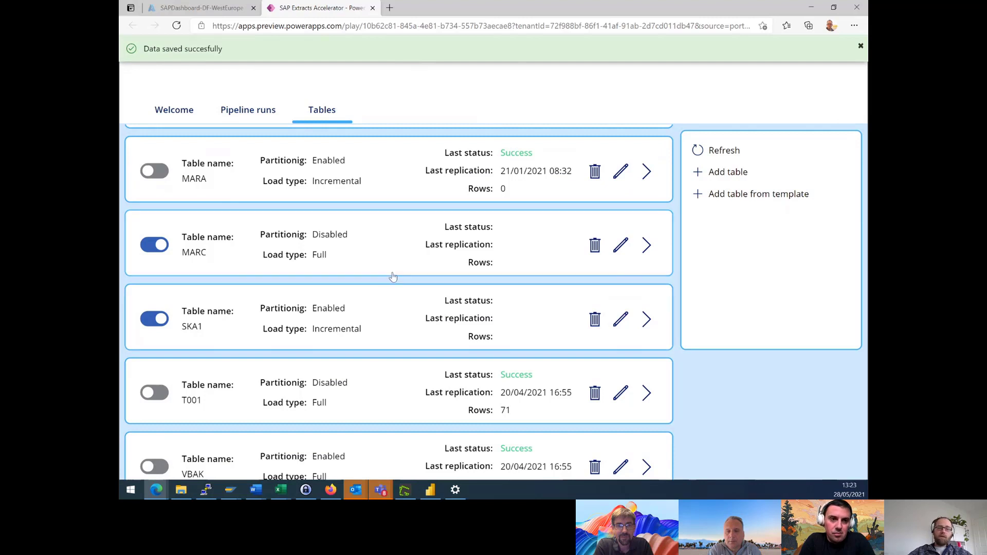
{"action": "left_click", "coordinate": [154, 319]}
{"action": "left_click", "coordinate": [156, 247]}
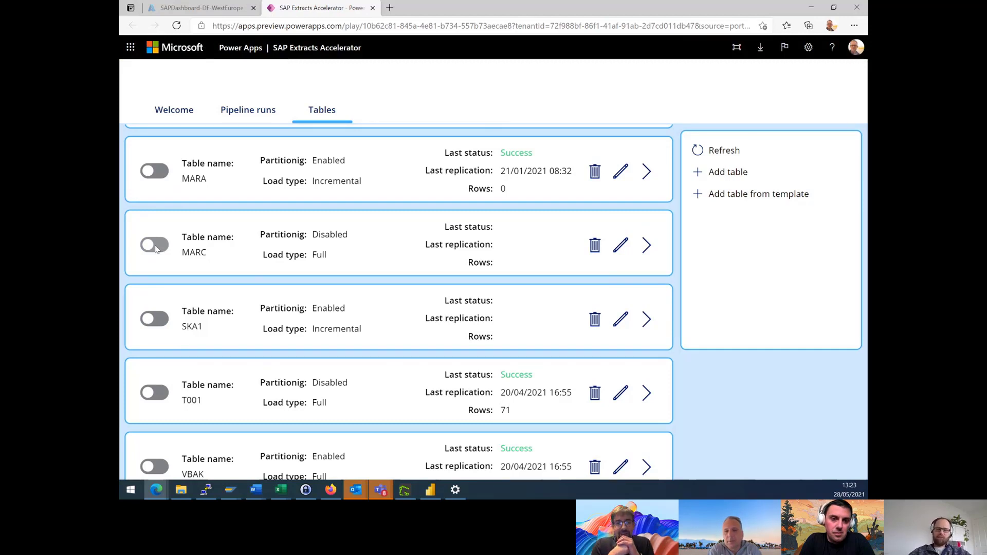
{"action": "scroll", "coordinate": [294, 205], "scroll_direction": "up", "scroll_amount": 15}
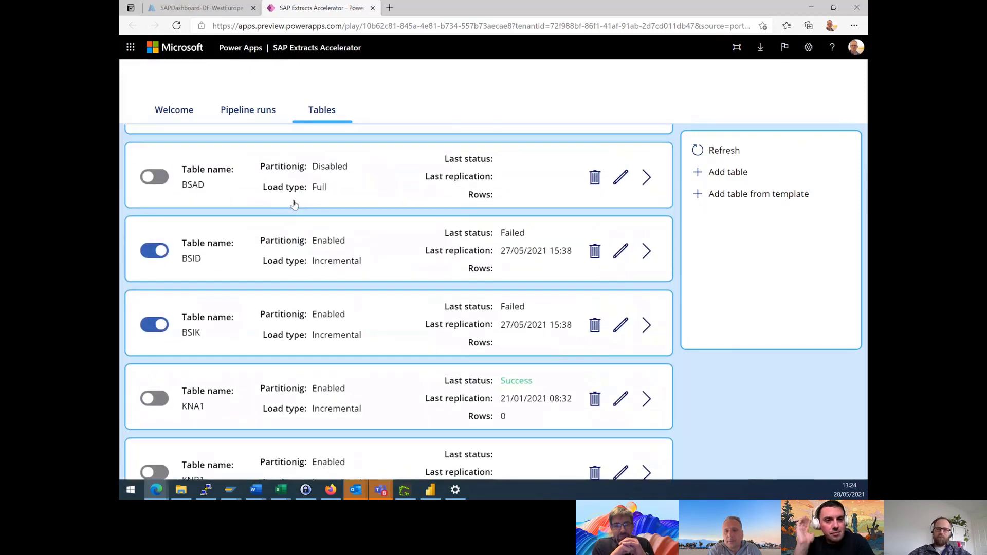
{"action": "scroll", "coordinate": [294, 205], "scroll_direction": "up", "scroll_amount": 3}
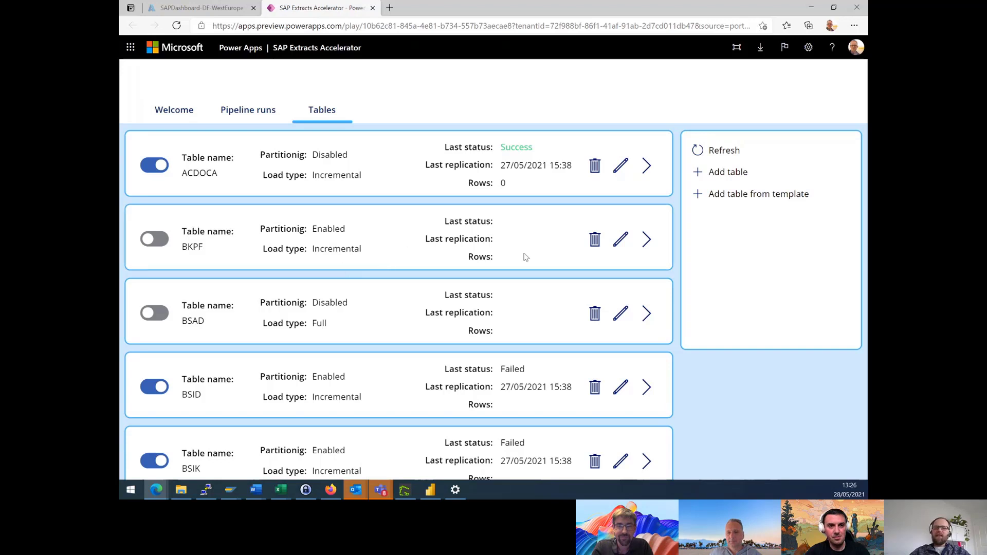
Examine the template tables offered for the Sales and distribution and Master Data areas
{"action": "left_click", "coordinate": [699, 200]}
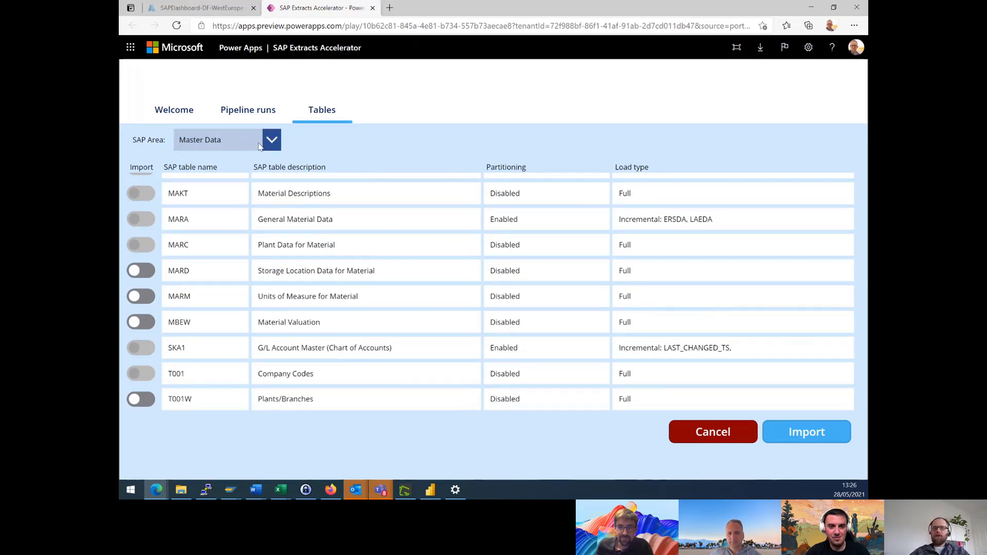
{"action": "left_click", "coordinate": [259, 147]}
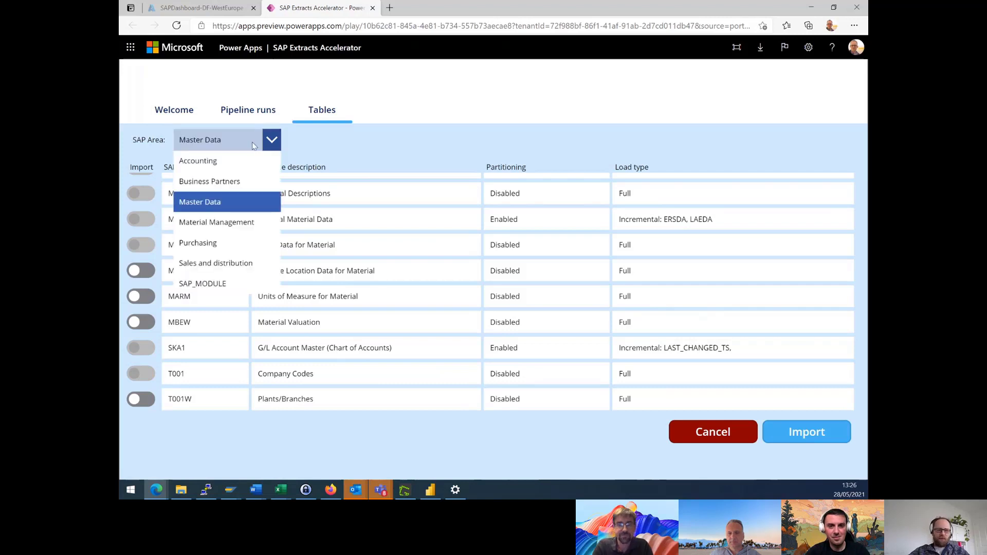
{"action": "left_click", "coordinate": [253, 263]}
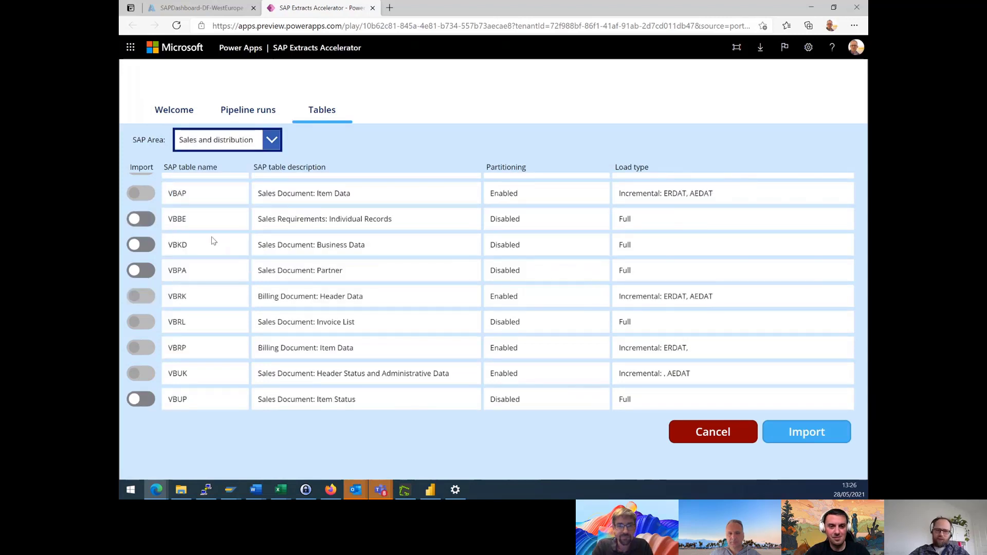
{"action": "scroll", "coordinate": [316, 247], "scroll_direction": "up", "scroll_amount": 3}
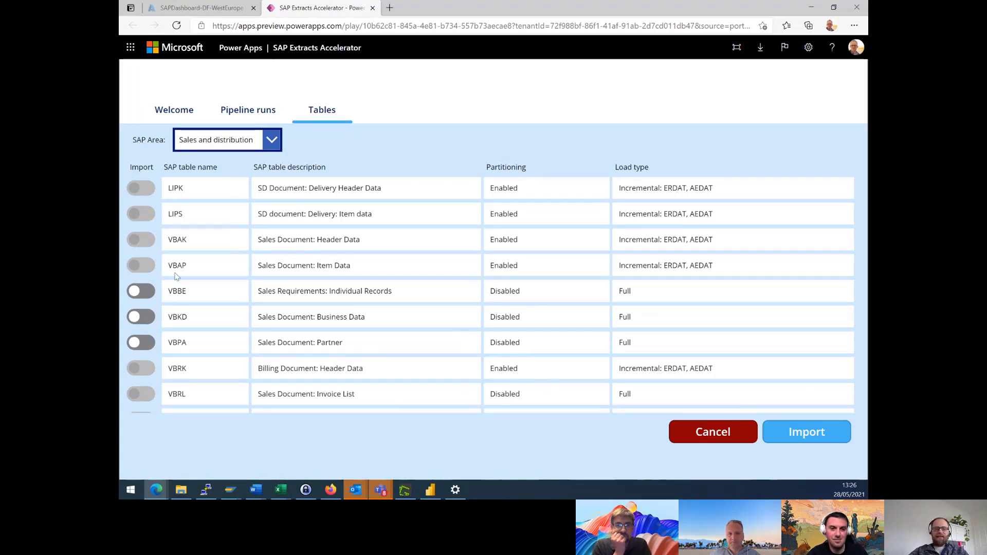
{"action": "left_click", "coordinate": [272, 142]}
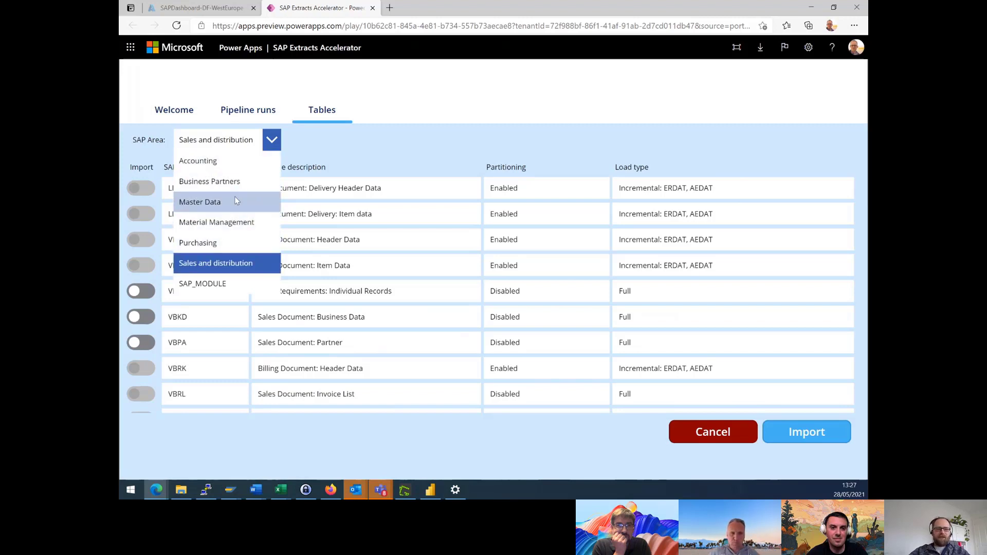
{"action": "left_click", "coordinate": [254, 203]}
{"action": "left_click", "coordinate": [254, 203]}
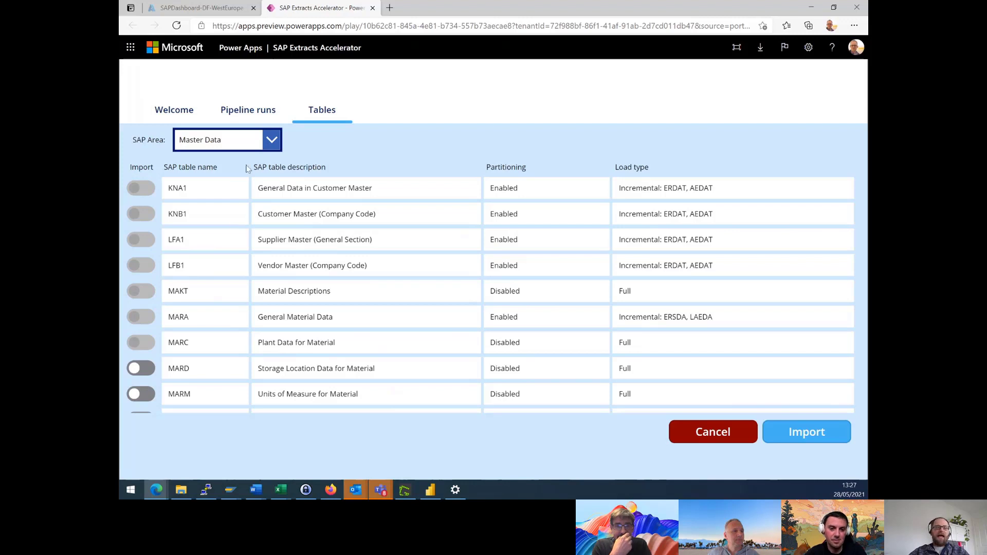
Import the BUT000 and BUT020 tables from the Business Partners template
{"action": "left_click", "coordinate": [272, 140]}
{"action": "left_click", "coordinate": [251, 181]}
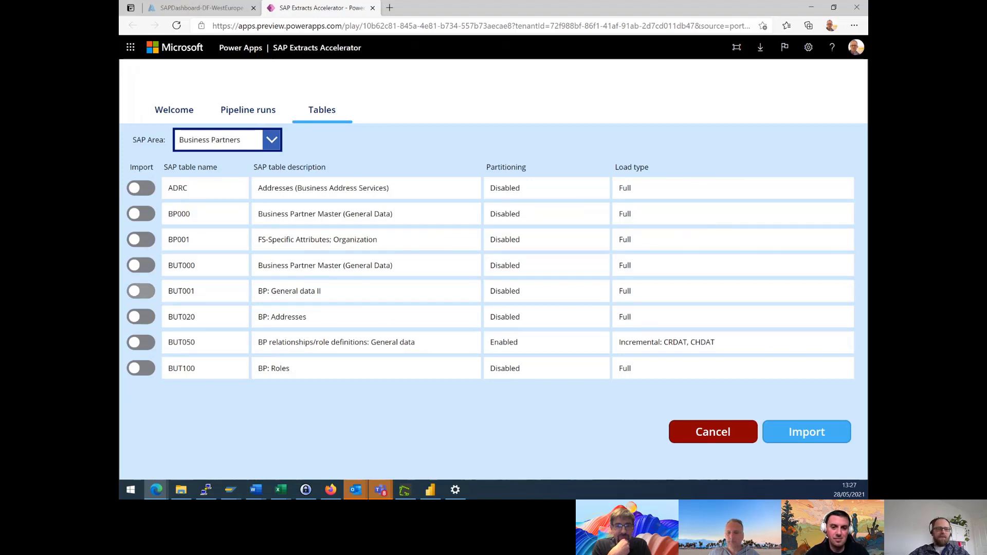
{"action": "left_click", "coordinate": [142, 267]}
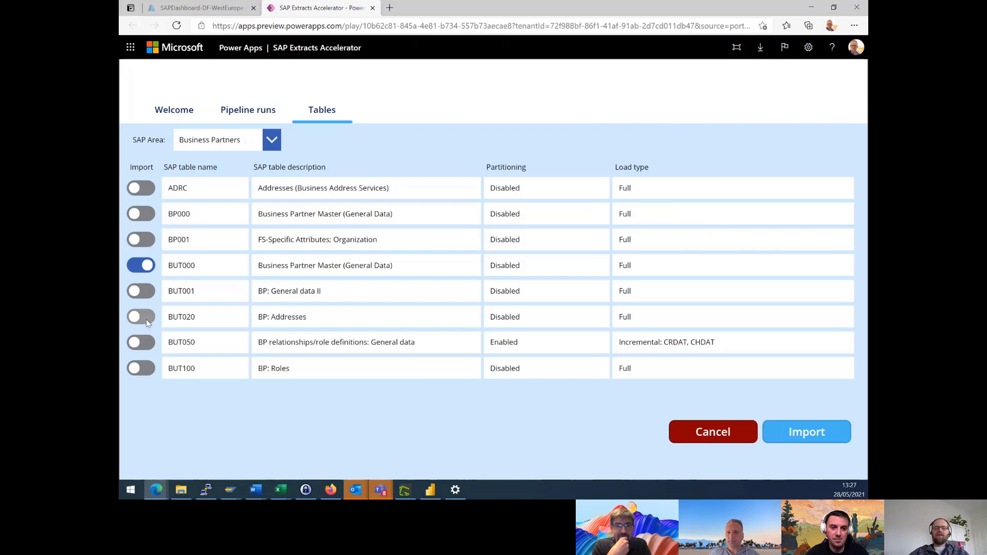
{"action": "left_click", "coordinate": [146, 320]}
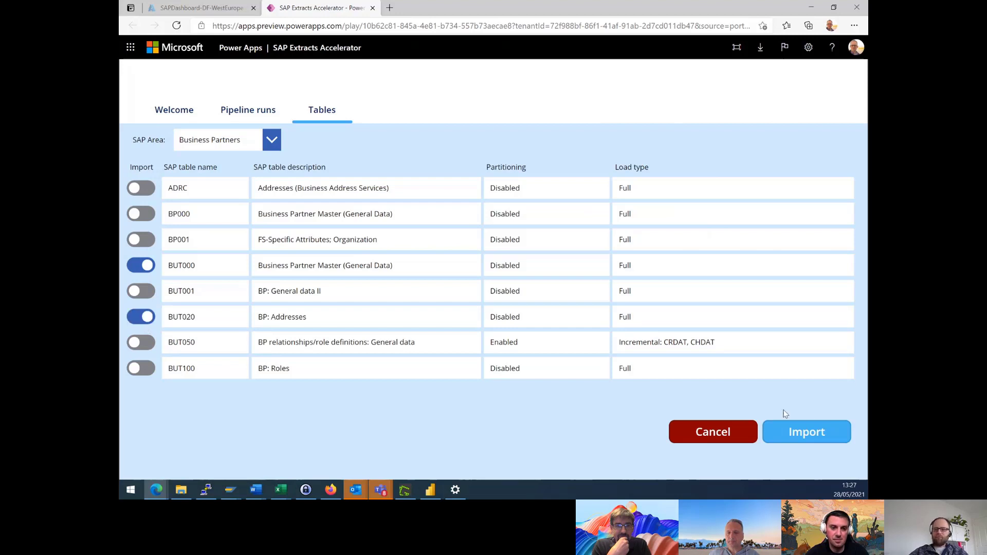
{"action": "left_click", "coordinate": [811, 433]}
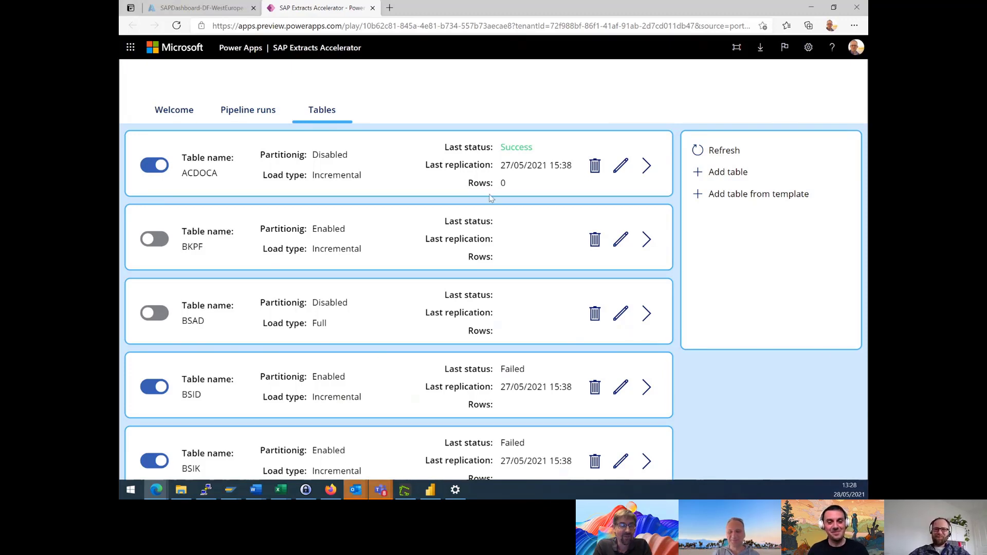
Switch to the SAP on Azure Podcast meeting window in Microsoft Teams
{"action": "left_click", "coordinate": [383, 491]}
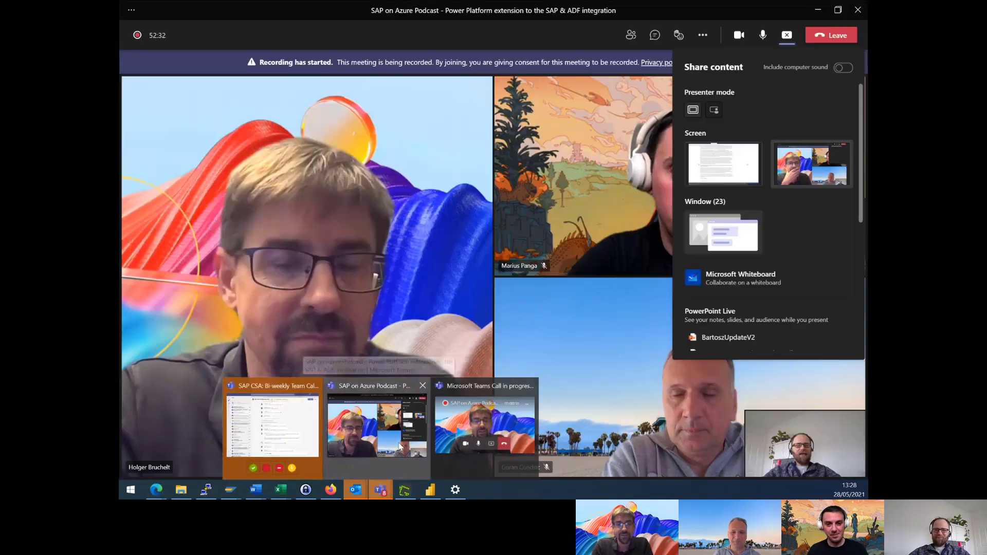
{"action": "left_click", "coordinate": [436, 414]}
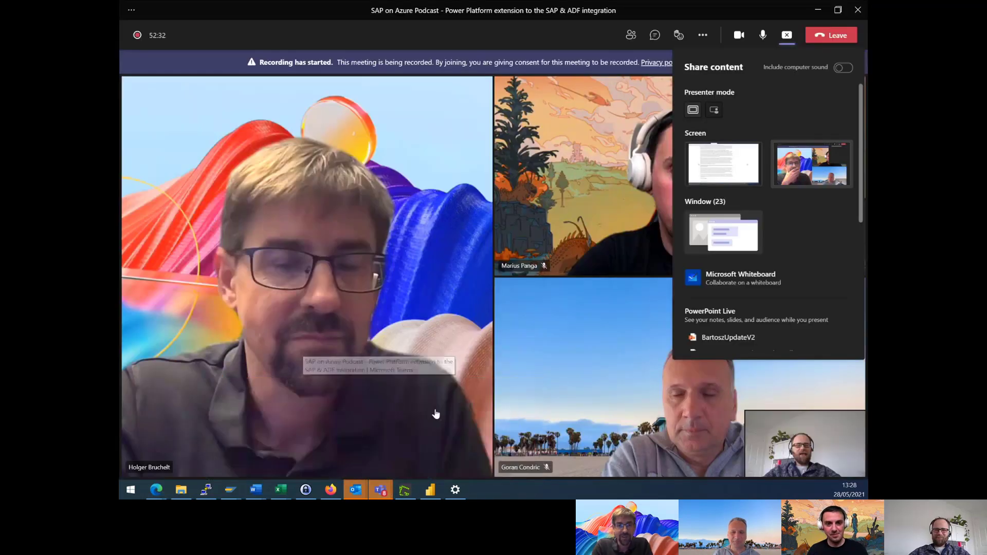
{"action": "left_click", "coordinate": [436, 414]}
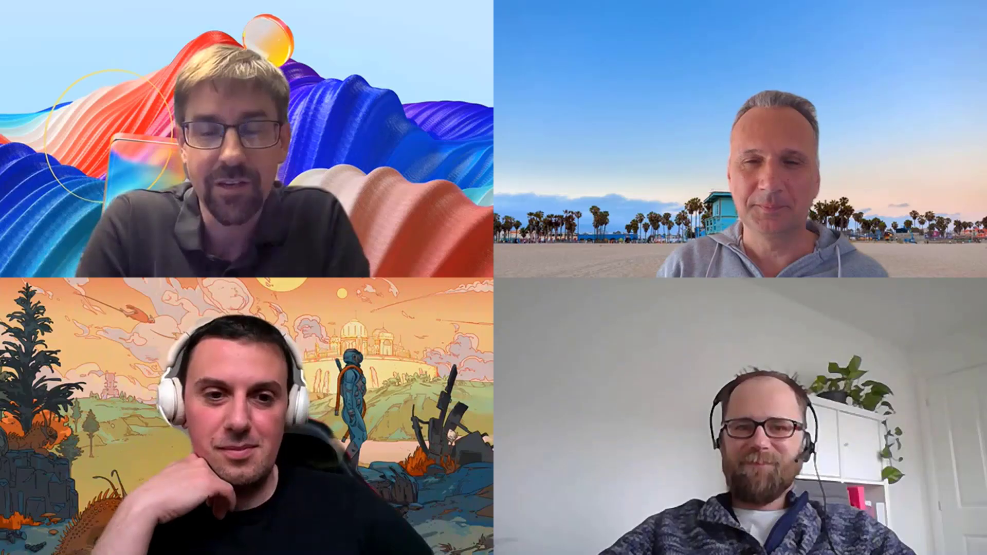